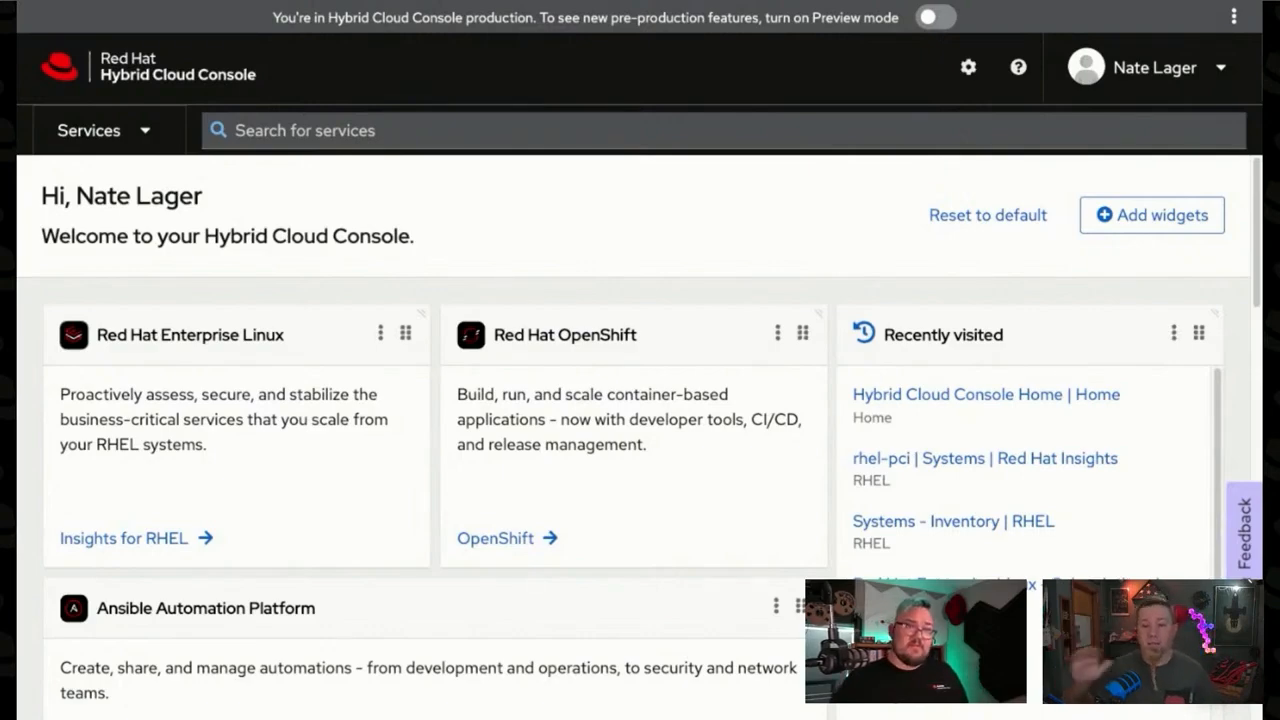
Step: Browse the Security services and open the Compliance service for Red Hat Enterprise Linux
{"action": "left_click", "coordinate": [145, 132]}
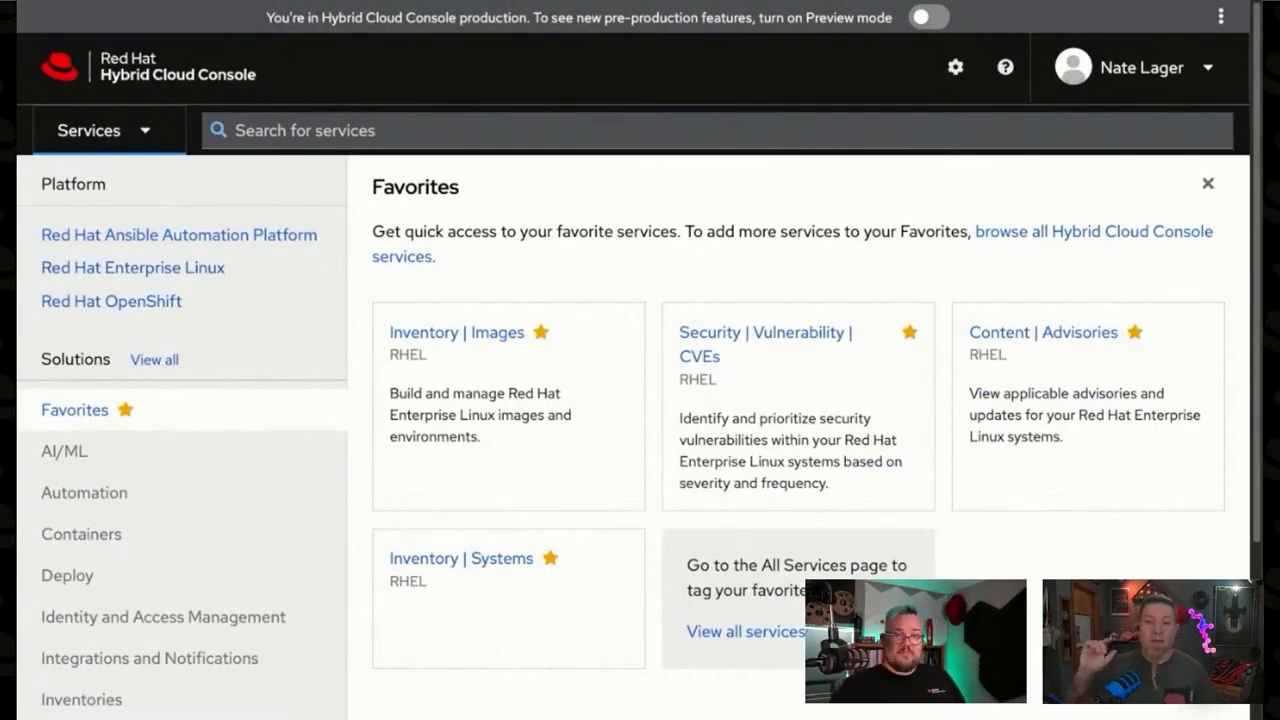
{"action": "scroll", "coordinate": [184, 470], "scroll_direction": "down", "scroll_amount": 2}
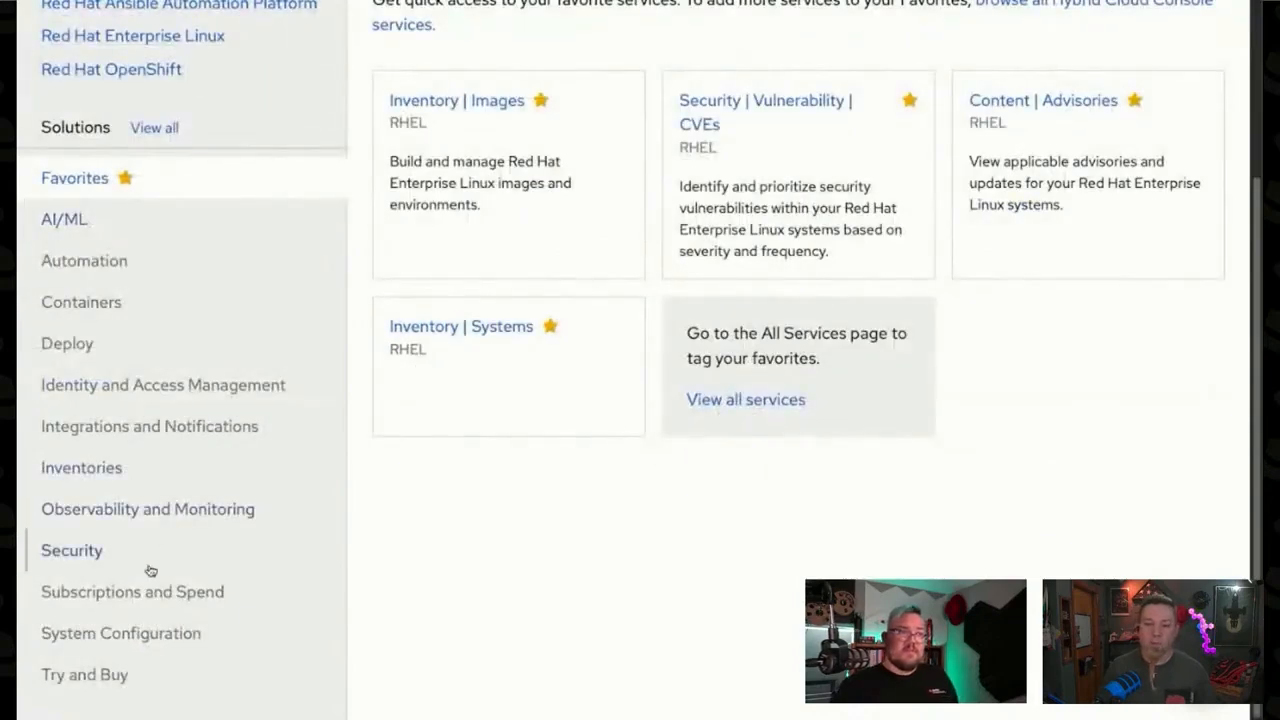
{"action": "left_click", "coordinate": [103, 562]}
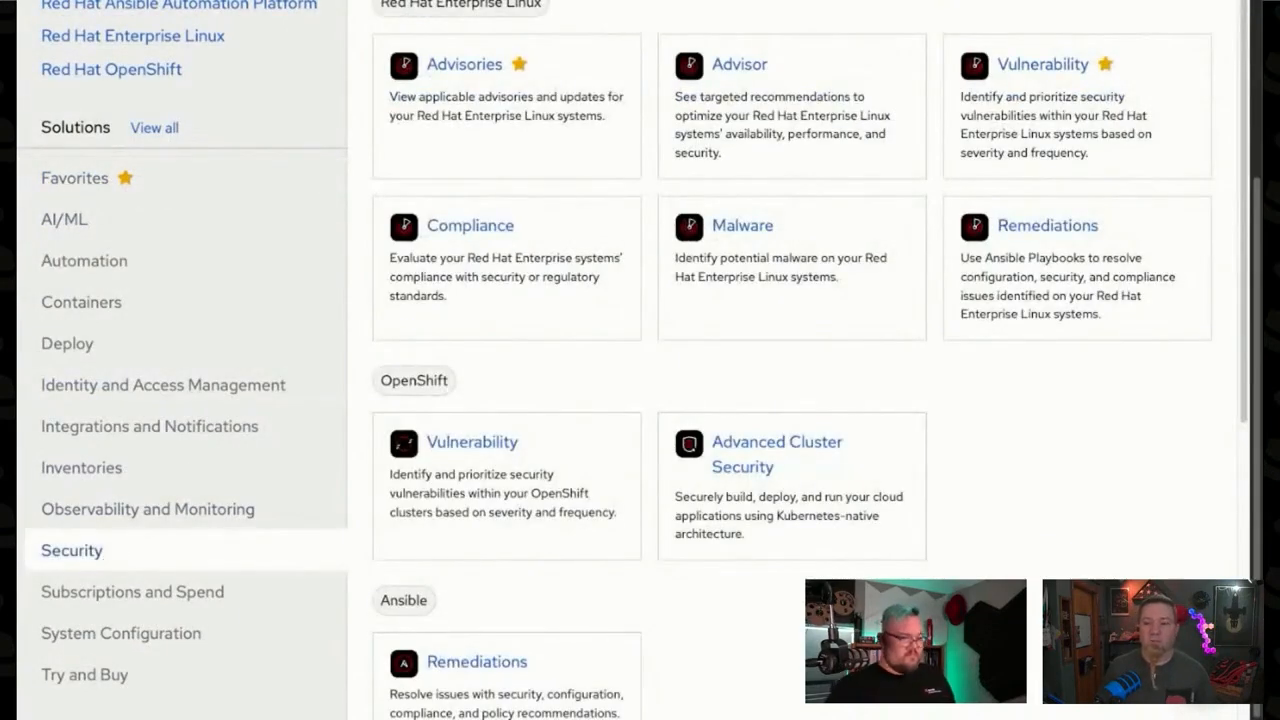
{"action": "scroll", "coordinate": [488, 302], "scroll_direction": "up", "scroll_amount": 2}
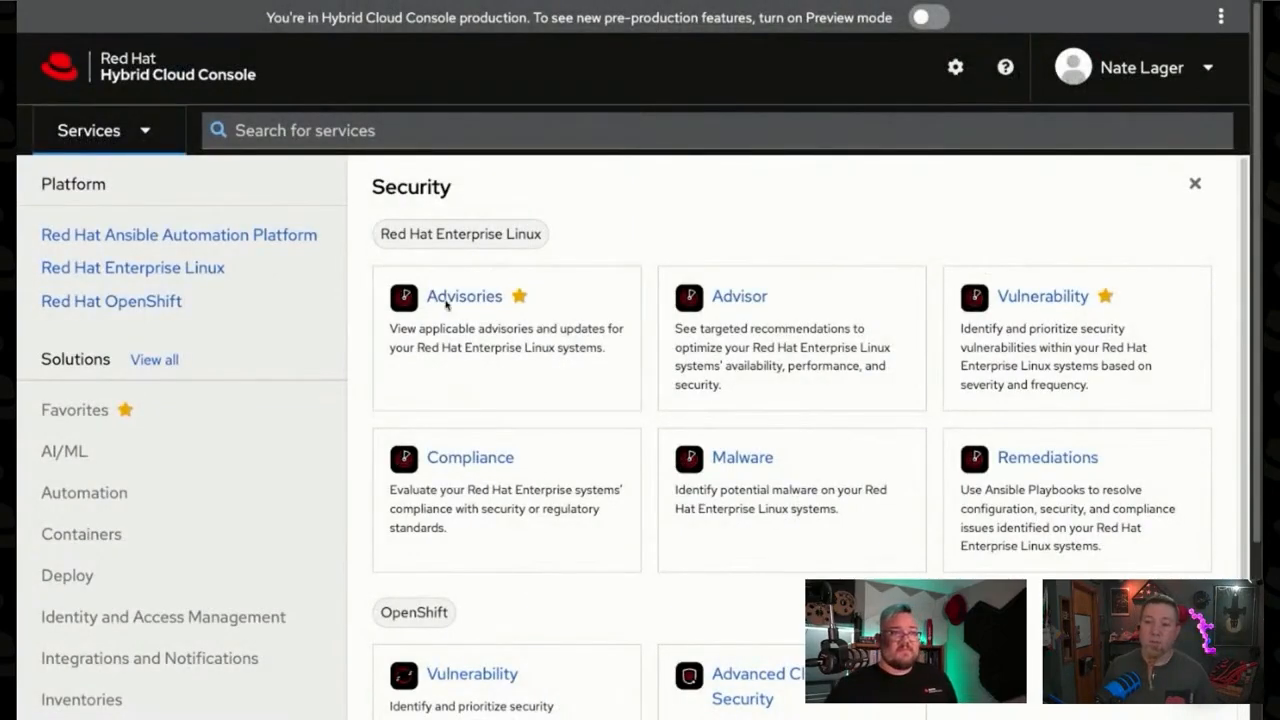
{"action": "scroll", "coordinate": [473, 298], "scroll_direction": "down", "scroll_amount": 2}
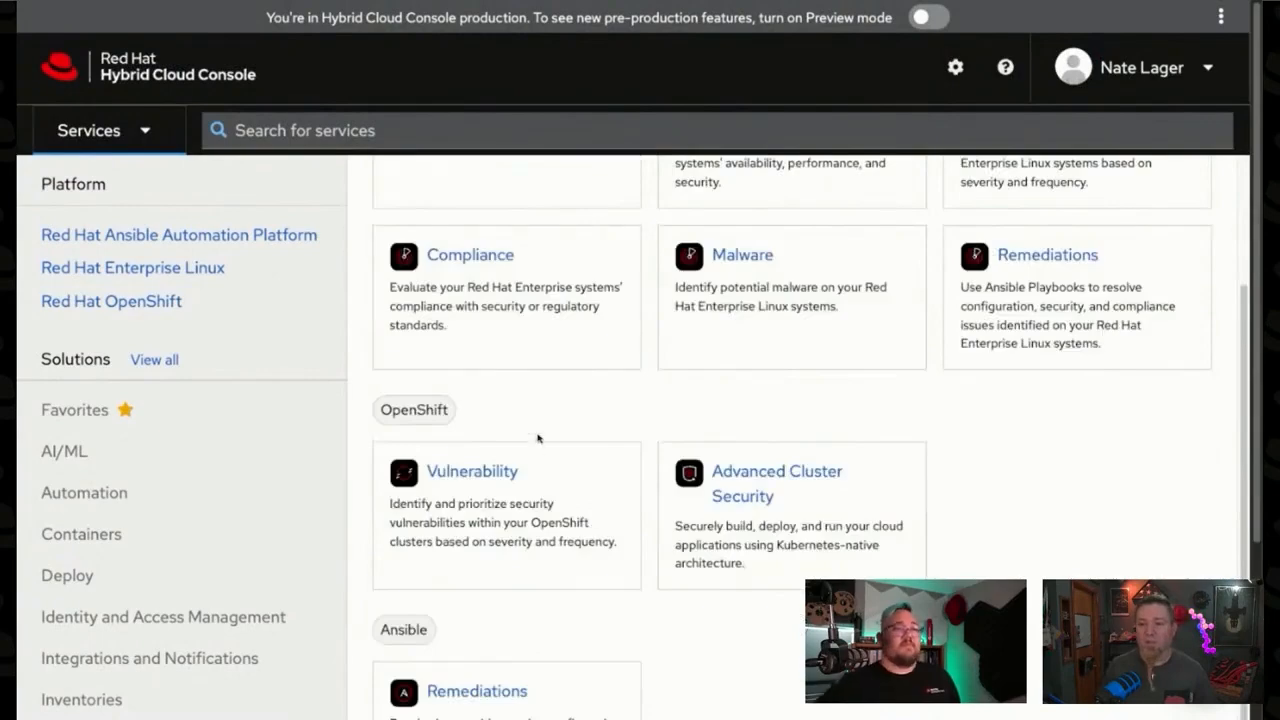
{"action": "scroll", "coordinate": [537, 451], "scroll_direction": "down", "scroll_amount": 2}
{"action": "scroll", "coordinate": [543, 403], "scroll_direction": "up", "scroll_amount": 4}
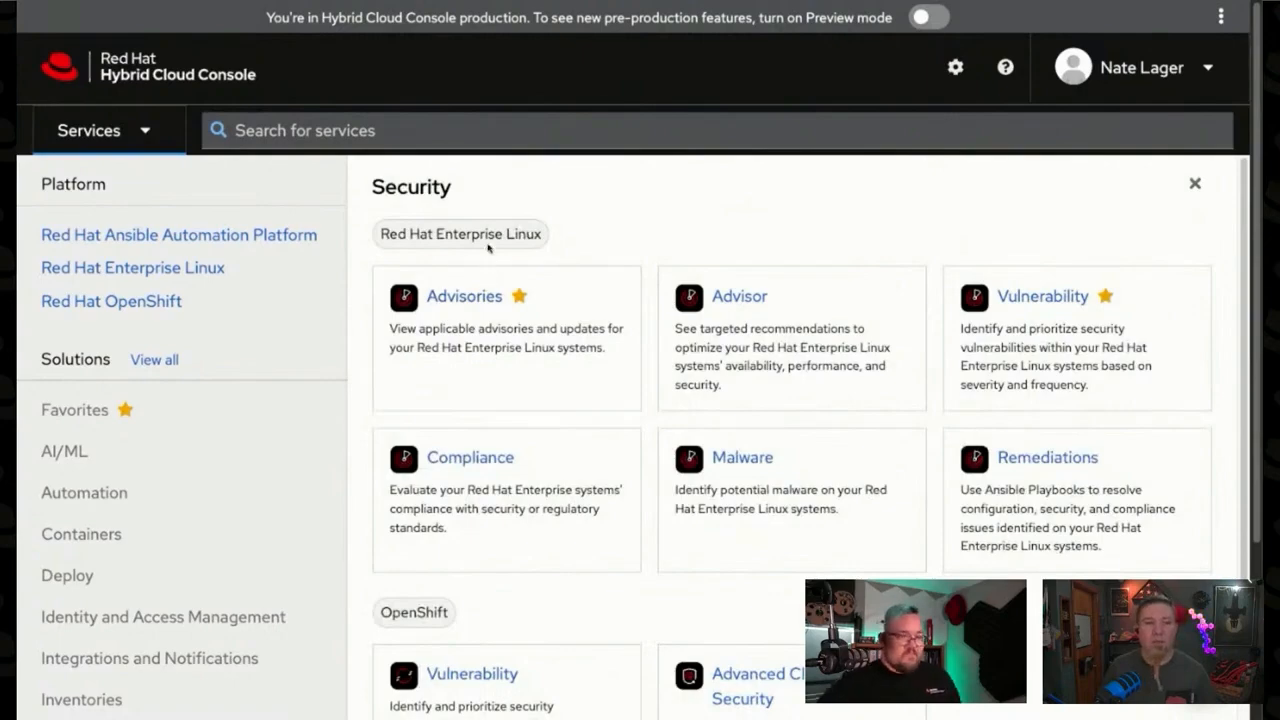
{"action": "left_click", "coordinate": [506, 470]}
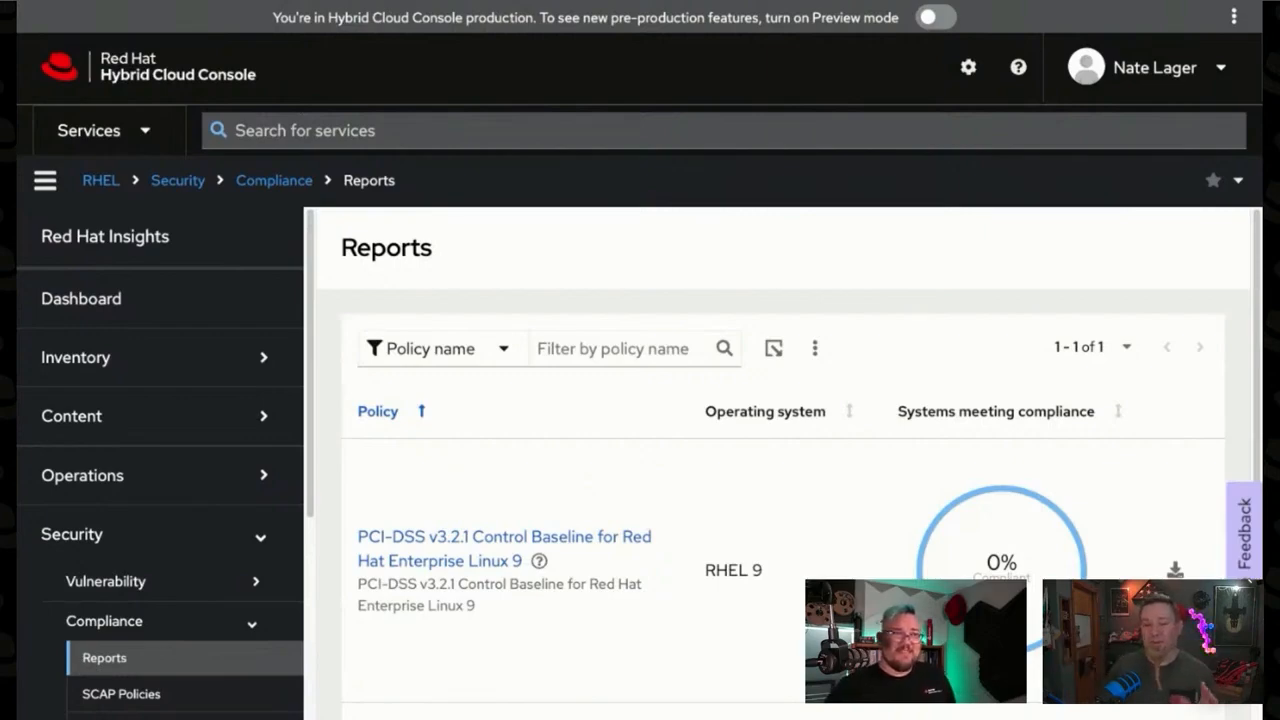
Step: Examine the compliance reports list for the reported policy, its operating system and the share of systems meeting compliance
{"action": "scroll", "coordinate": [628, 506], "scroll_direction": "down", "scroll_amount": 1}
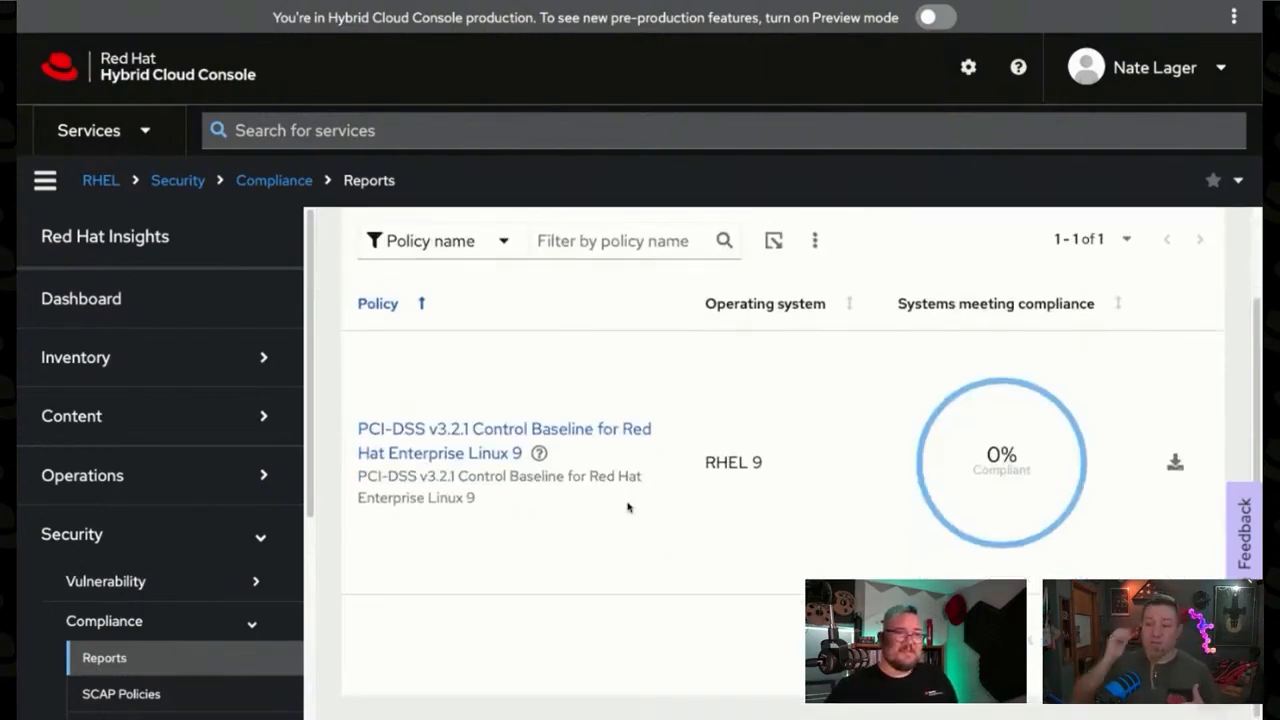
{"action": "left_click", "coordinate": [612, 241]}
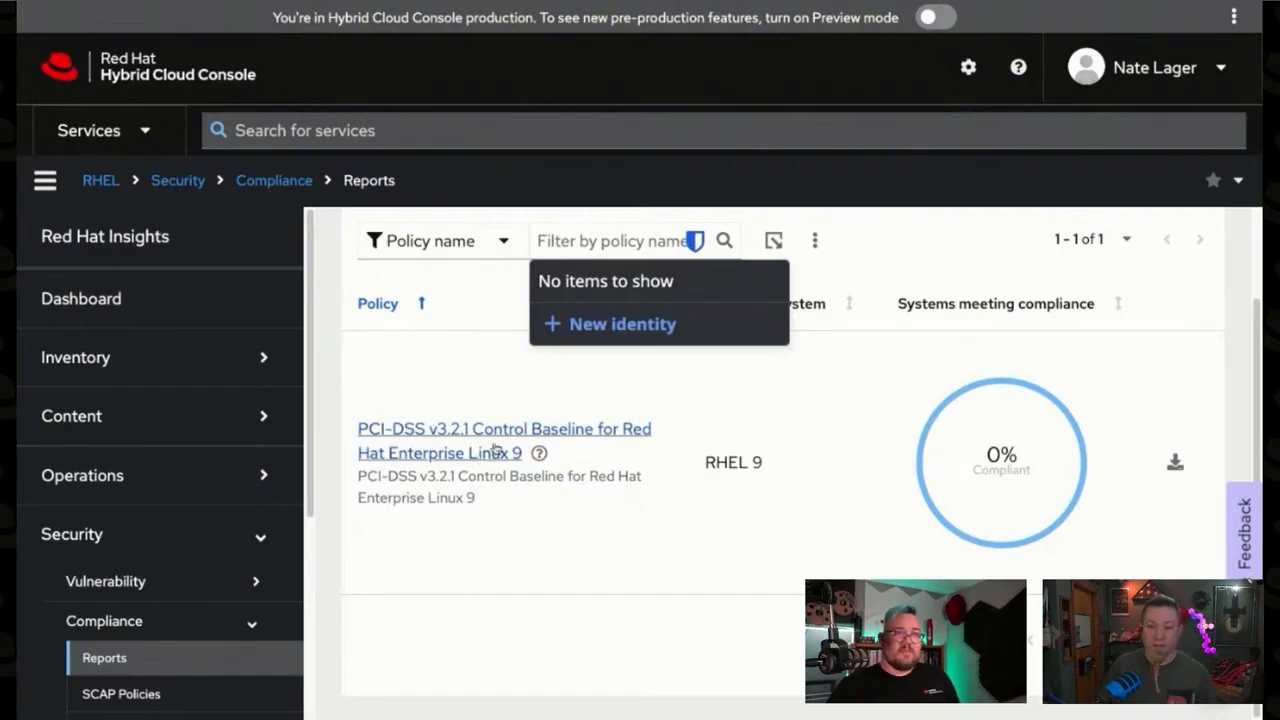
{"action": "scroll", "coordinate": [880, 350], "scroll_direction": "up", "scroll_amount": 1}
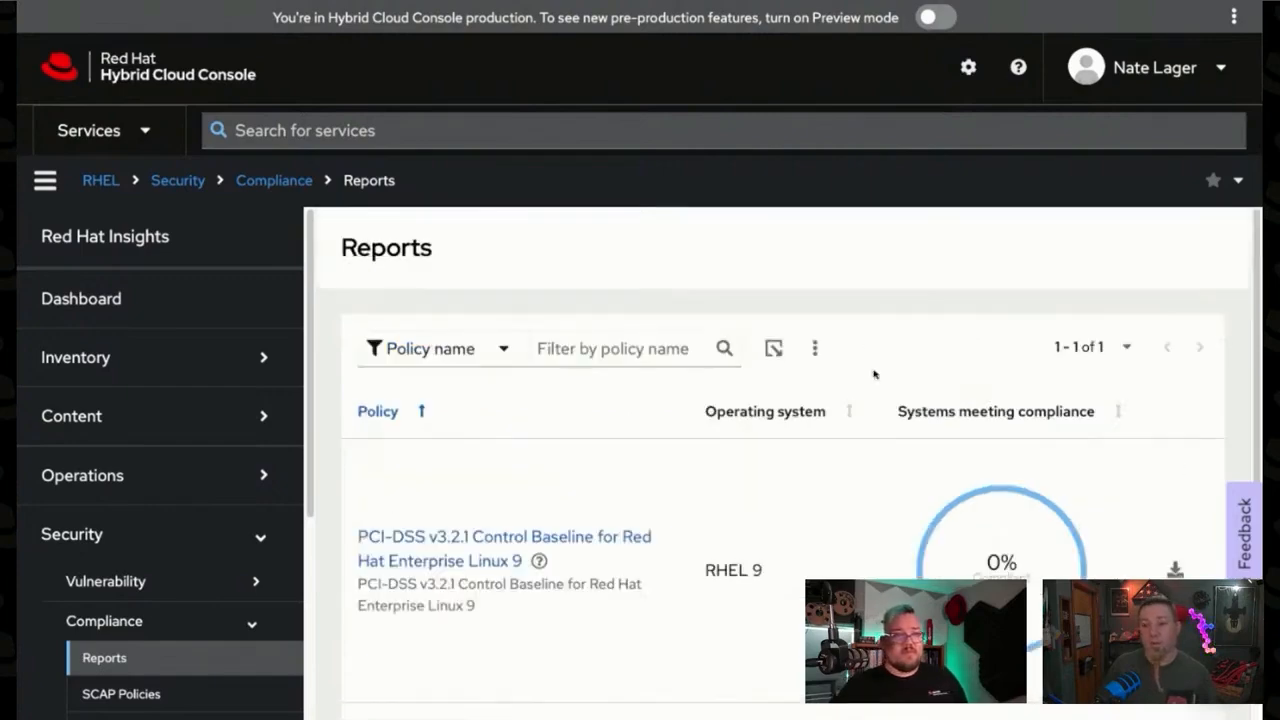
{"action": "scroll", "coordinate": [190, 625], "scroll_direction": "down", "scroll_amount": 1}
Step: Open the SCAP policies list and review the defined policies with their operating systems and business objectives
{"action": "left_click", "coordinate": [126, 663]}
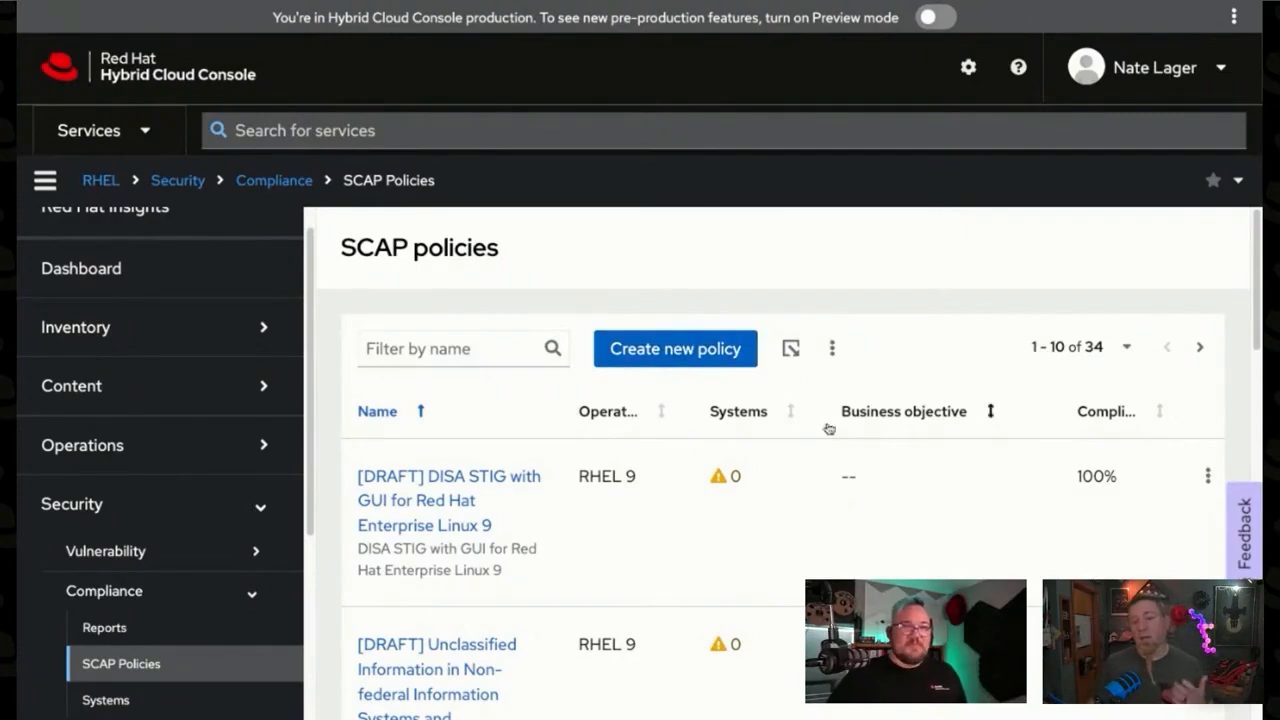
{"action": "scroll", "coordinate": [583, 486], "scroll_direction": "down", "scroll_amount": 5}
{"action": "scroll", "coordinate": [582, 486], "scroll_direction": "up", "scroll_amount": 4}
{"action": "scroll", "coordinate": [582, 486], "scroll_direction": "up", "scroll_amount": 1}
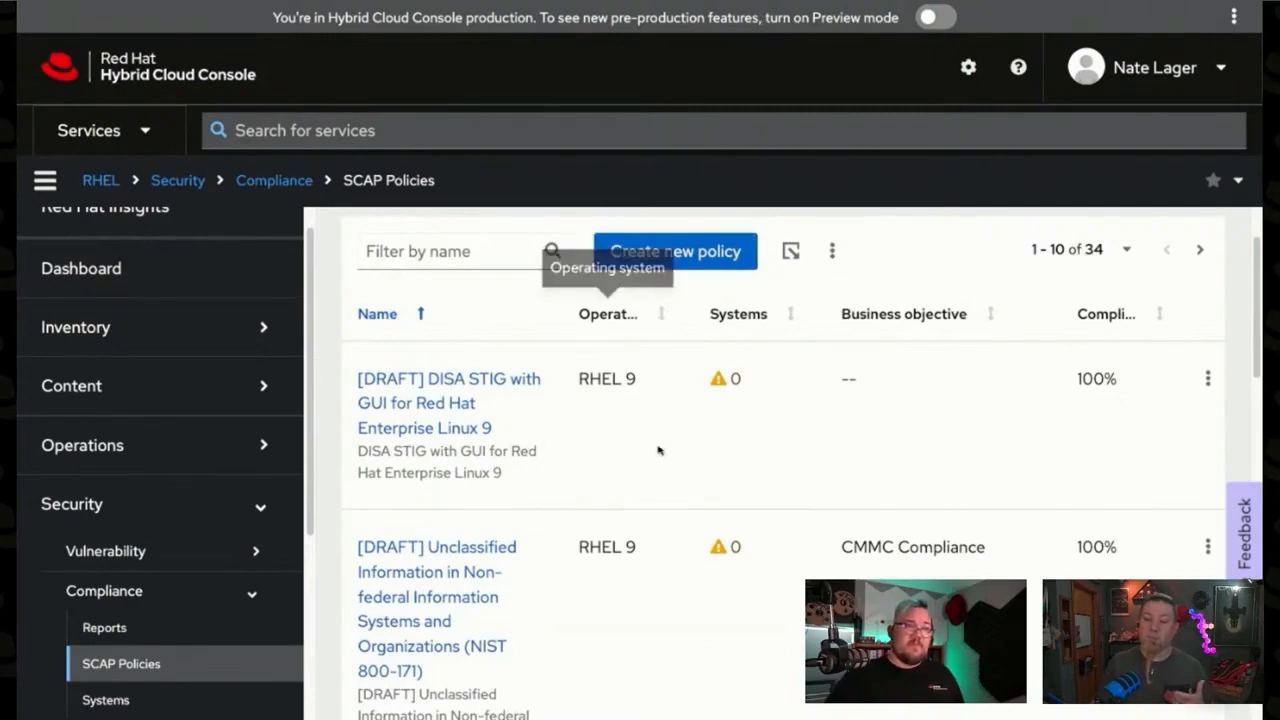
{"action": "scroll", "coordinate": [738, 461], "scroll_direction": "up", "scroll_amount": 1}
{"action": "scroll", "coordinate": [738, 461], "scroll_direction": "up", "scroll_amount": 2}
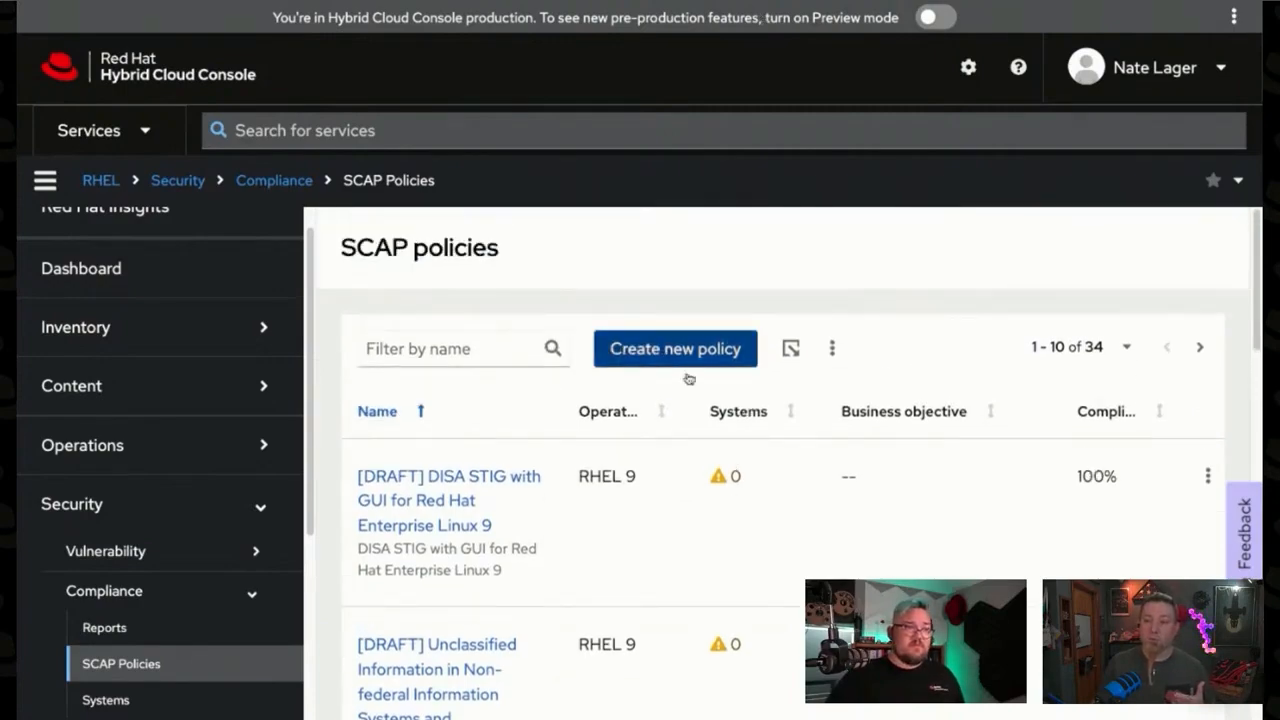
Step: Open the Compliance systems list and review which policies are assigned to each system
{"action": "left_click", "coordinate": [136, 594]}
{"action": "left_click", "coordinate": [150, 596]}
{"action": "scroll", "coordinate": [180, 625], "scroll_direction": "down", "scroll_amount": 1}
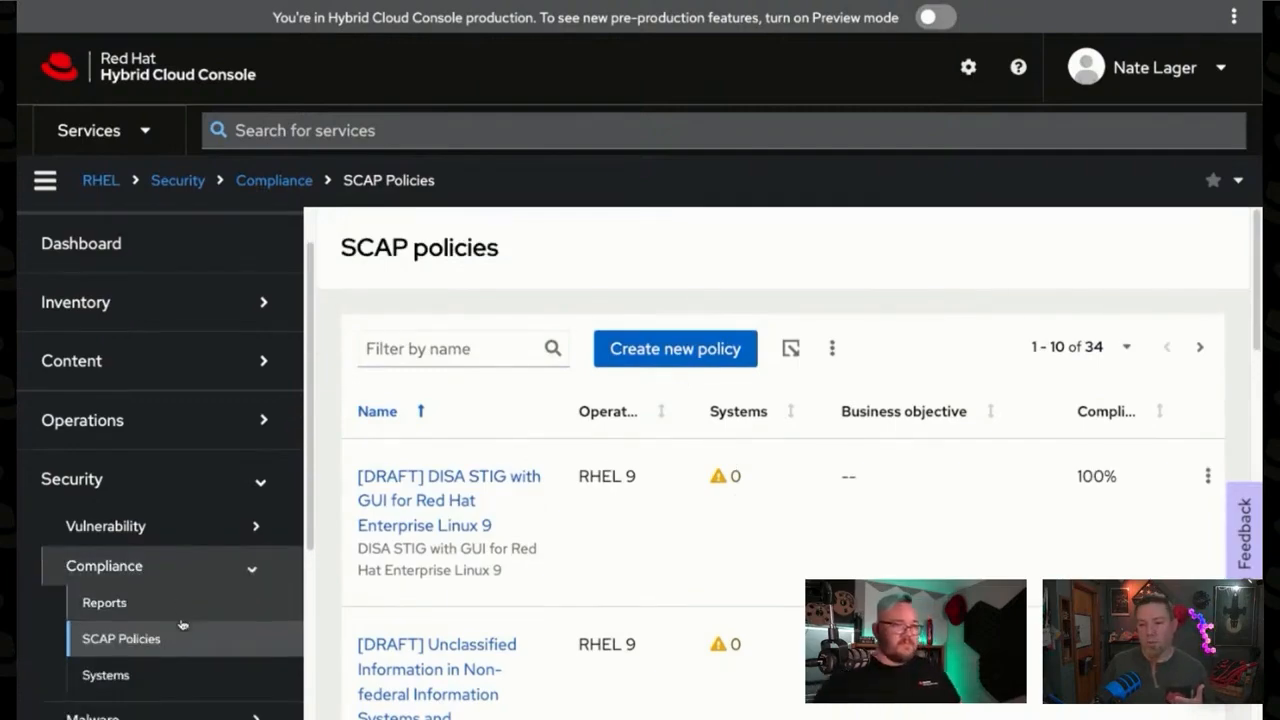
{"action": "left_click", "coordinate": [140, 668]}
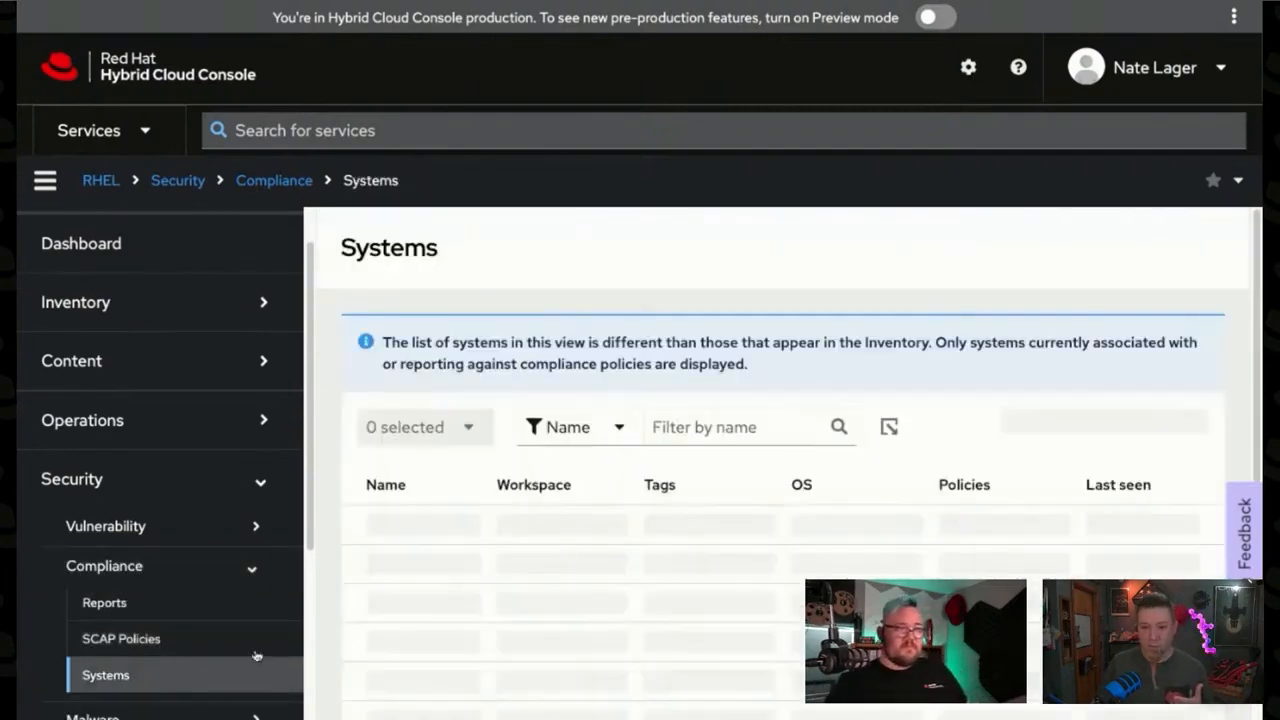
{"action": "scroll", "coordinate": [640, 490], "scroll_direction": "down", "scroll_amount": 1}
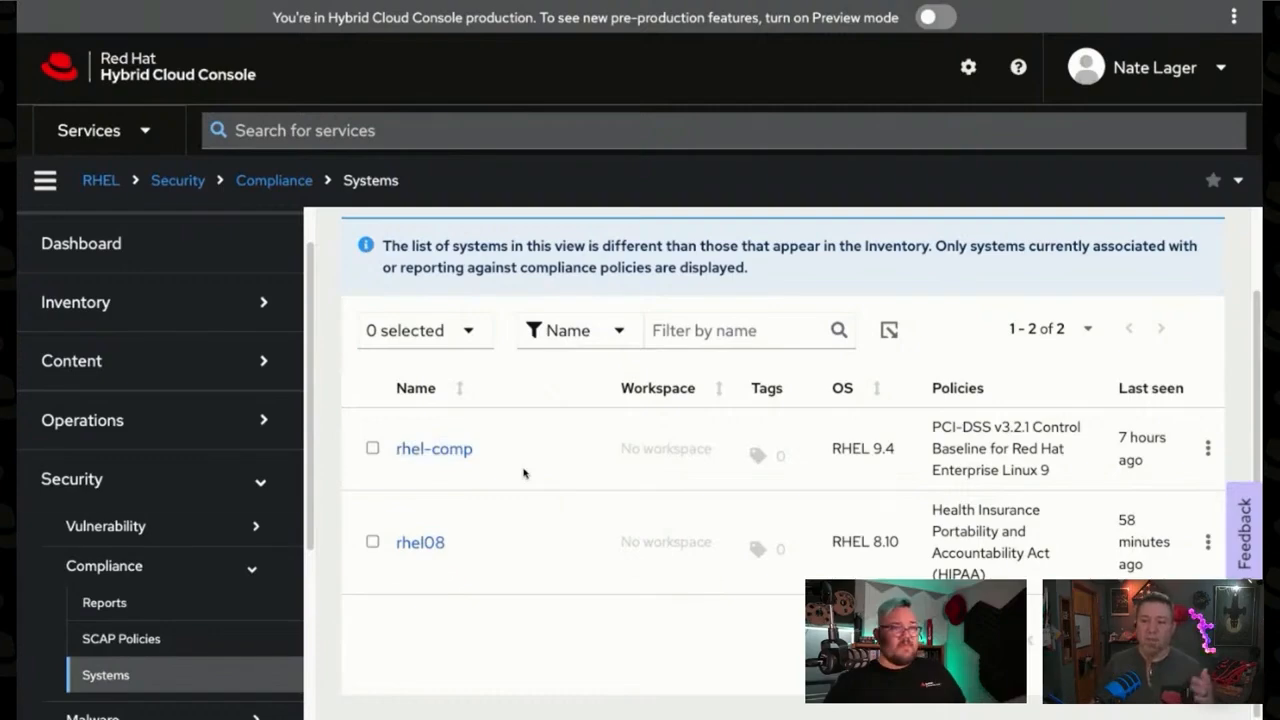
{"action": "scroll", "coordinate": [155, 427], "scroll_direction": "up", "scroll_amount": 1}
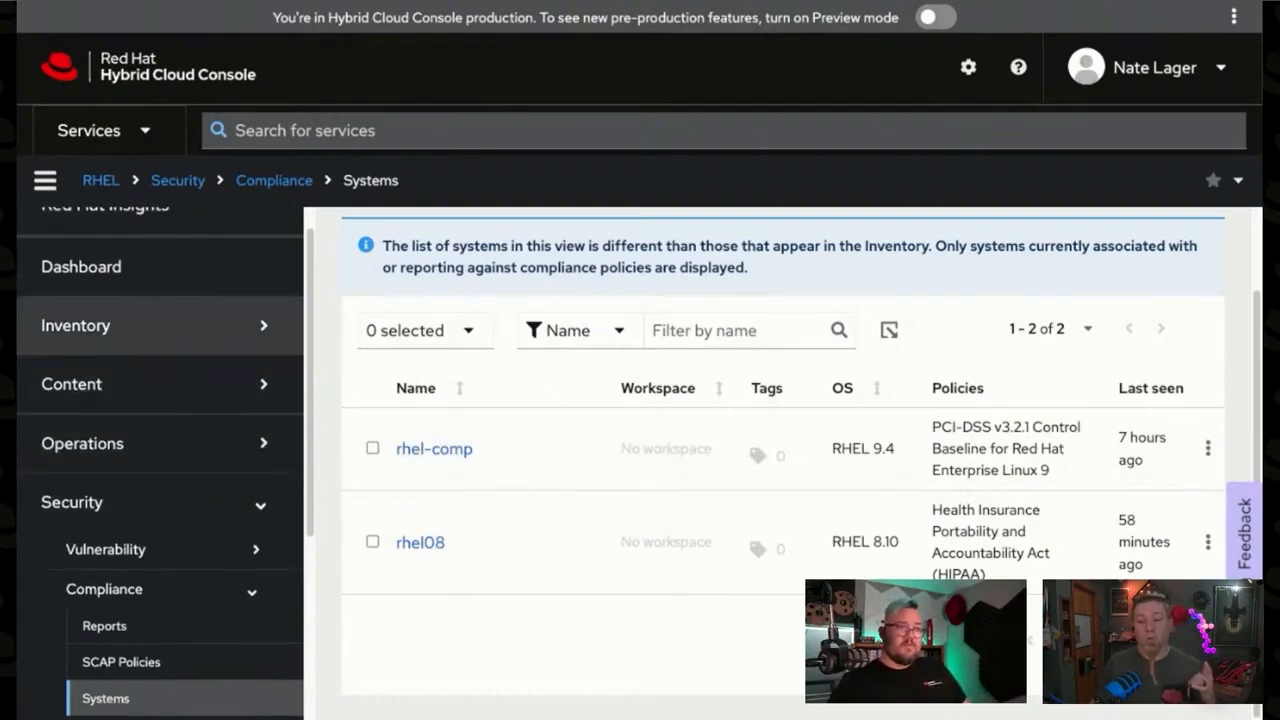
Step: Open the systems inventory and dismiss the announcement about new inventory notifications
{"action": "left_click", "coordinate": [140, 325]}
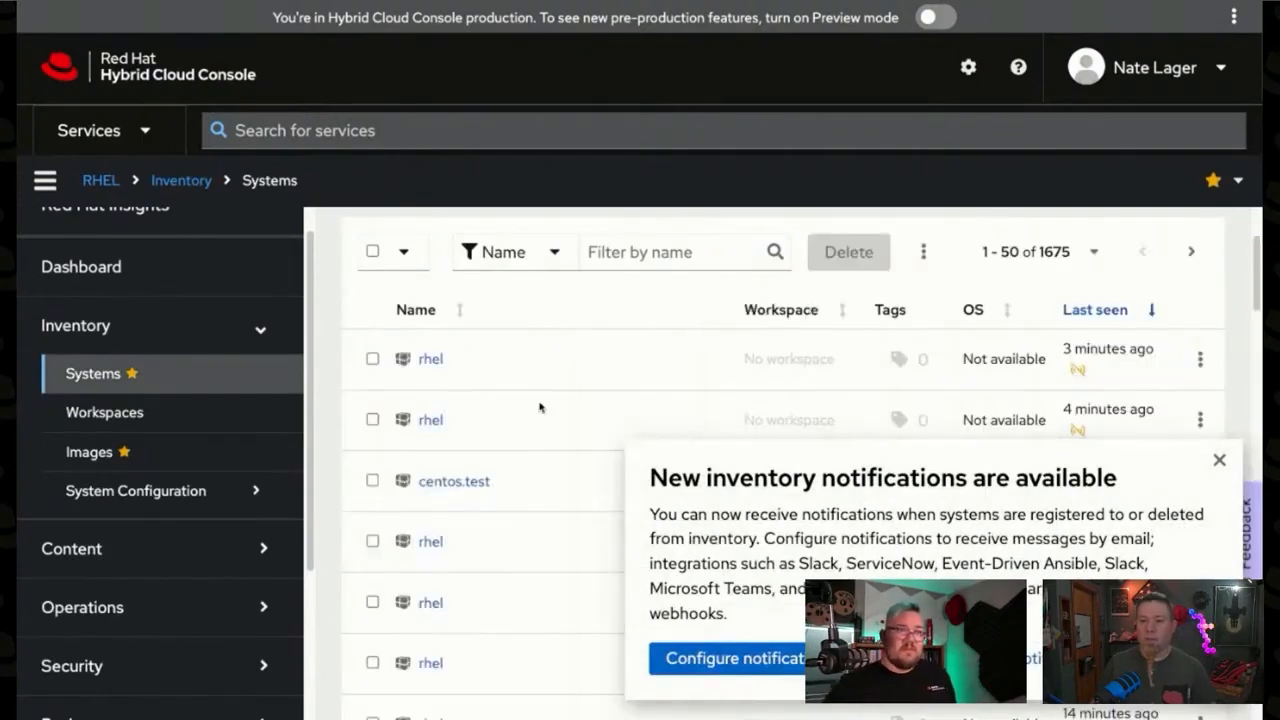
{"action": "scroll", "coordinate": [540, 405], "scroll_direction": "up", "scroll_amount": 2}
{"action": "scroll", "coordinate": [516, 432], "scroll_direction": "down", "scroll_amount": 2}
{"action": "scroll", "coordinate": [526, 437], "scroll_direction": "up", "scroll_amount": 3}
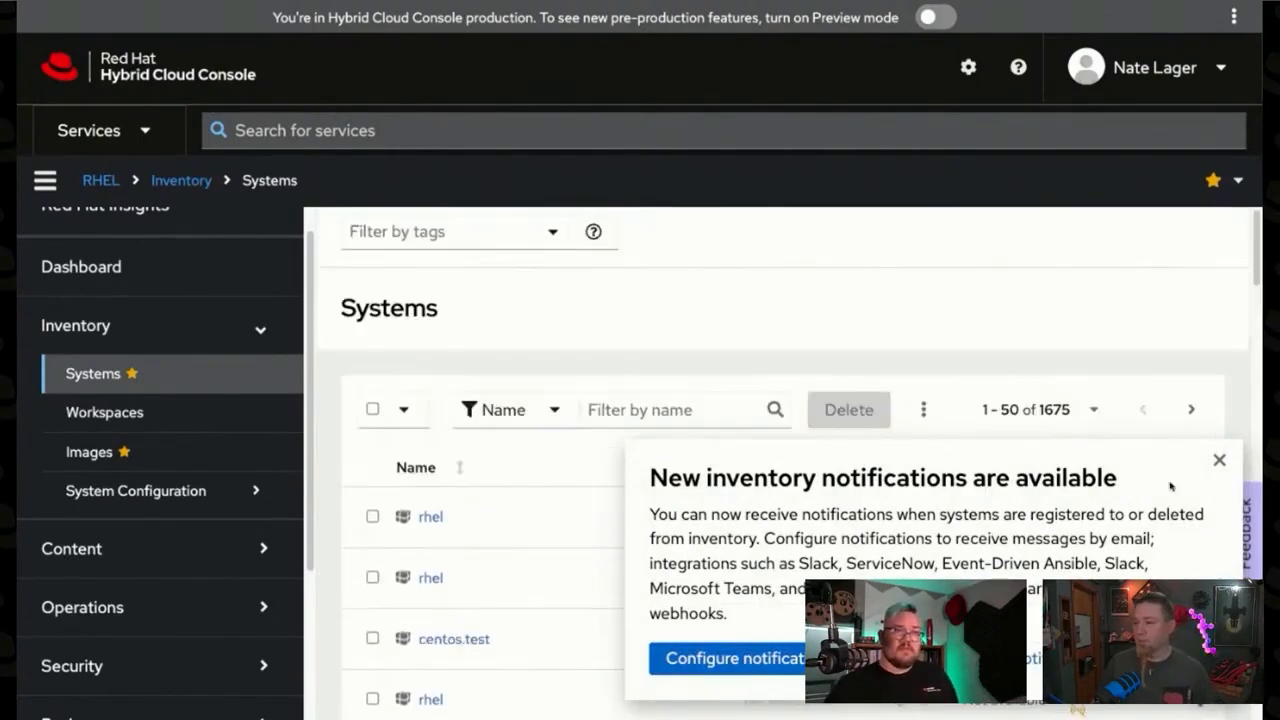
{"action": "left_click", "coordinate": [1218, 460]}
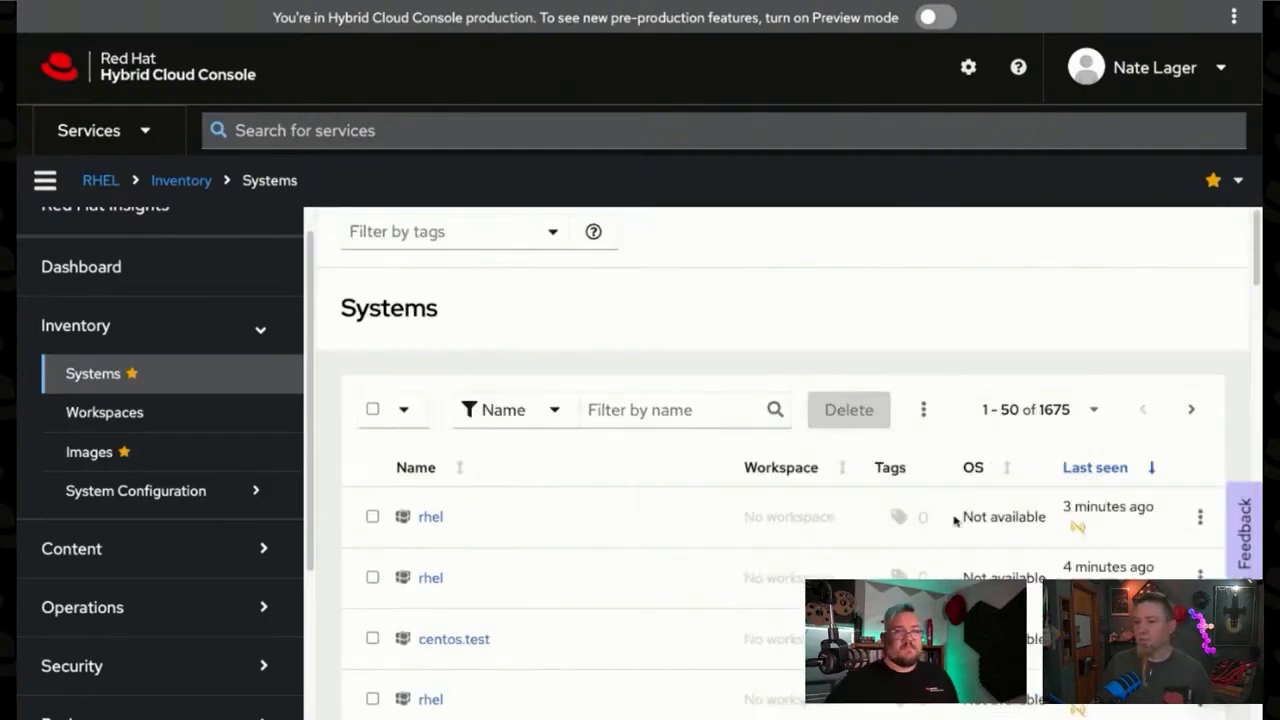
Step: Filter the inventory by the name rhel-pci, open that system and view its compliance details
{"action": "left_click", "coordinate": [675, 415]}
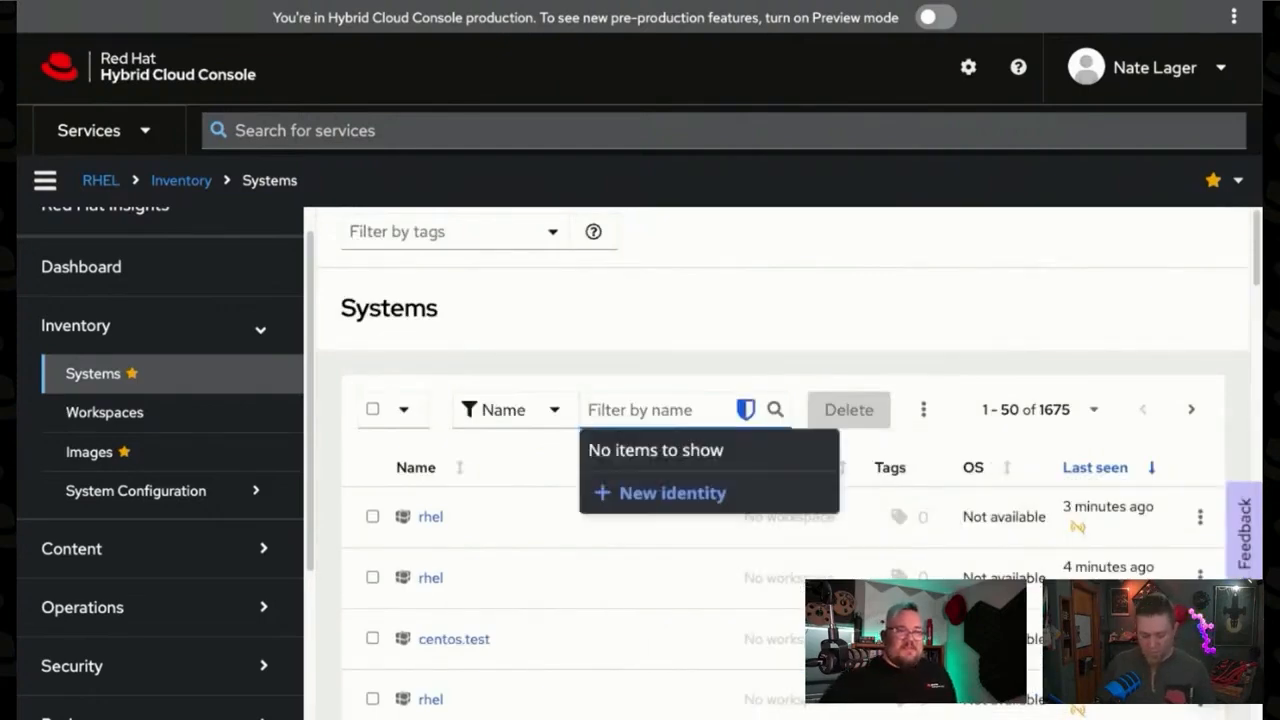
{"action": "type", "text": "rhel-pci"}
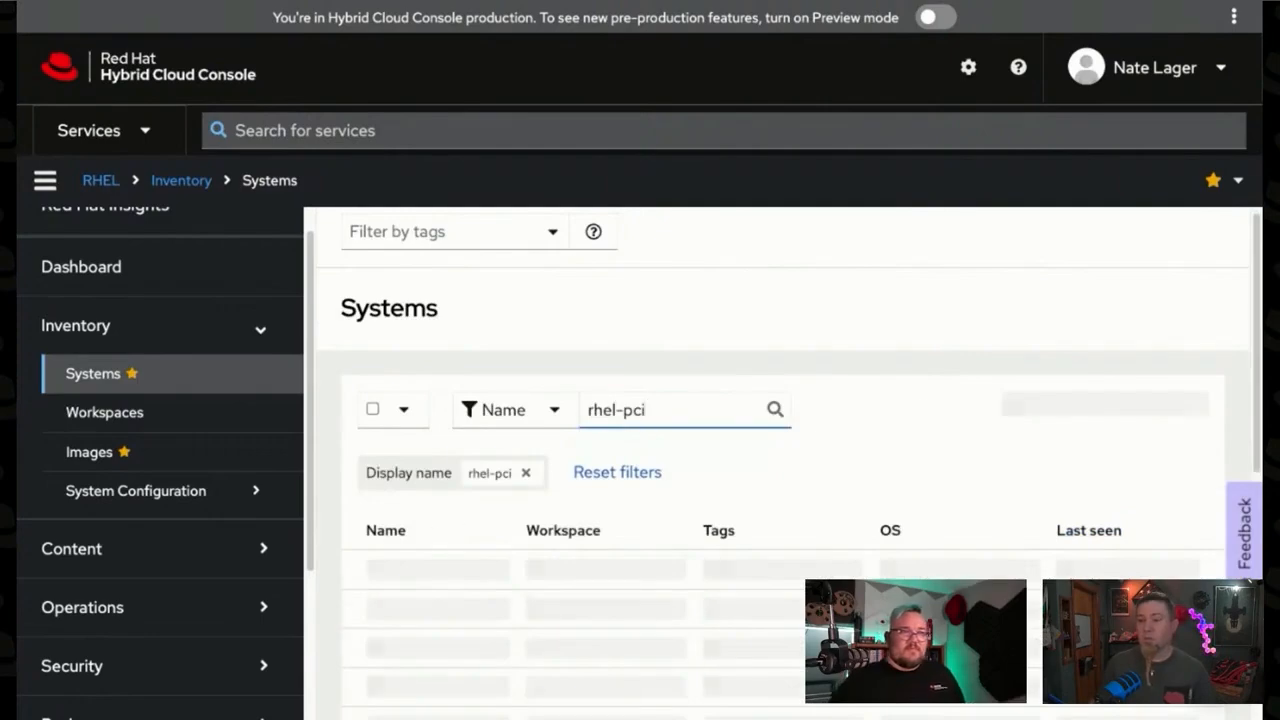
{"action": "left_click", "coordinate": [447, 577]}
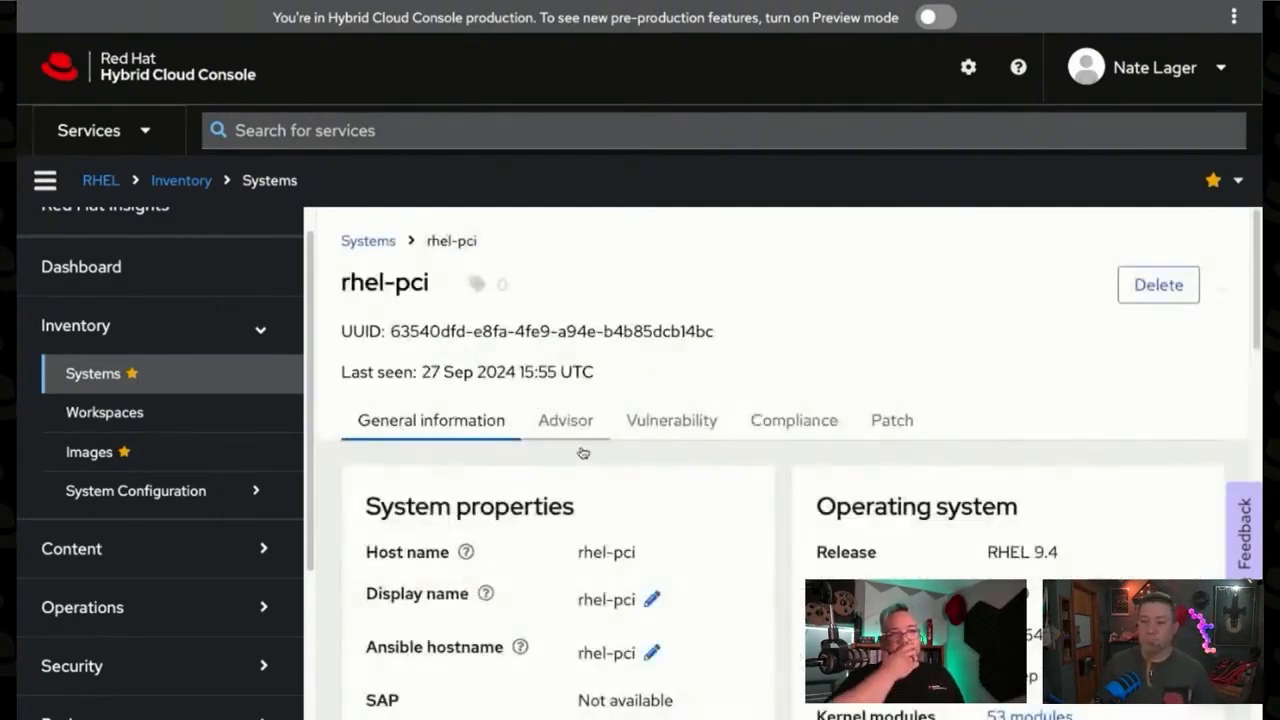
{"action": "left_click", "coordinate": [786, 430]}
{"action": "scroll", "coordinate": [850, 485], "scroll_direction": "down", "scroll_amount": 2}
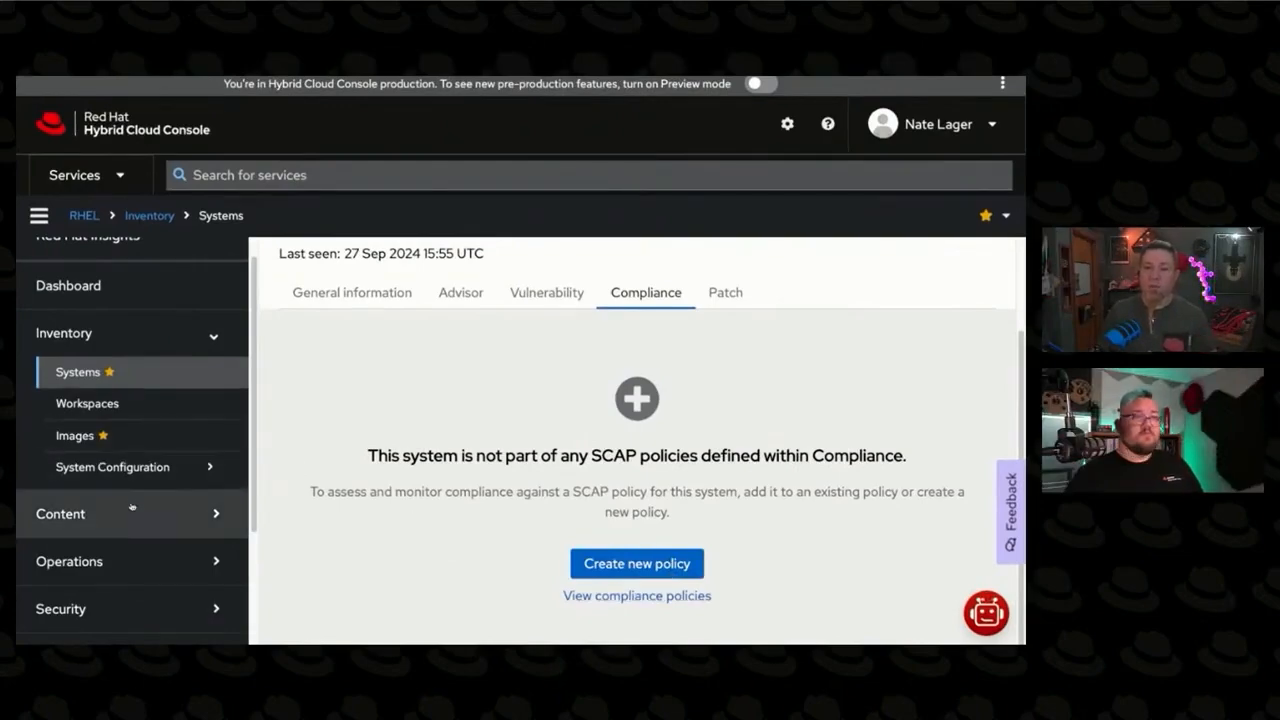
Step: Return to the SCAP policies list within the Security section's Compliance service
{"action": "scroll", "coordinate": [131, 527], "scroll_direction": "down", "scroll_amount": 1}
{"action": "scroll", "coordinate": [131, 527], "scroll_direction": "down", "scroll_amount": 1}
{"action": "left_click", "coordinate": [110, 450]}
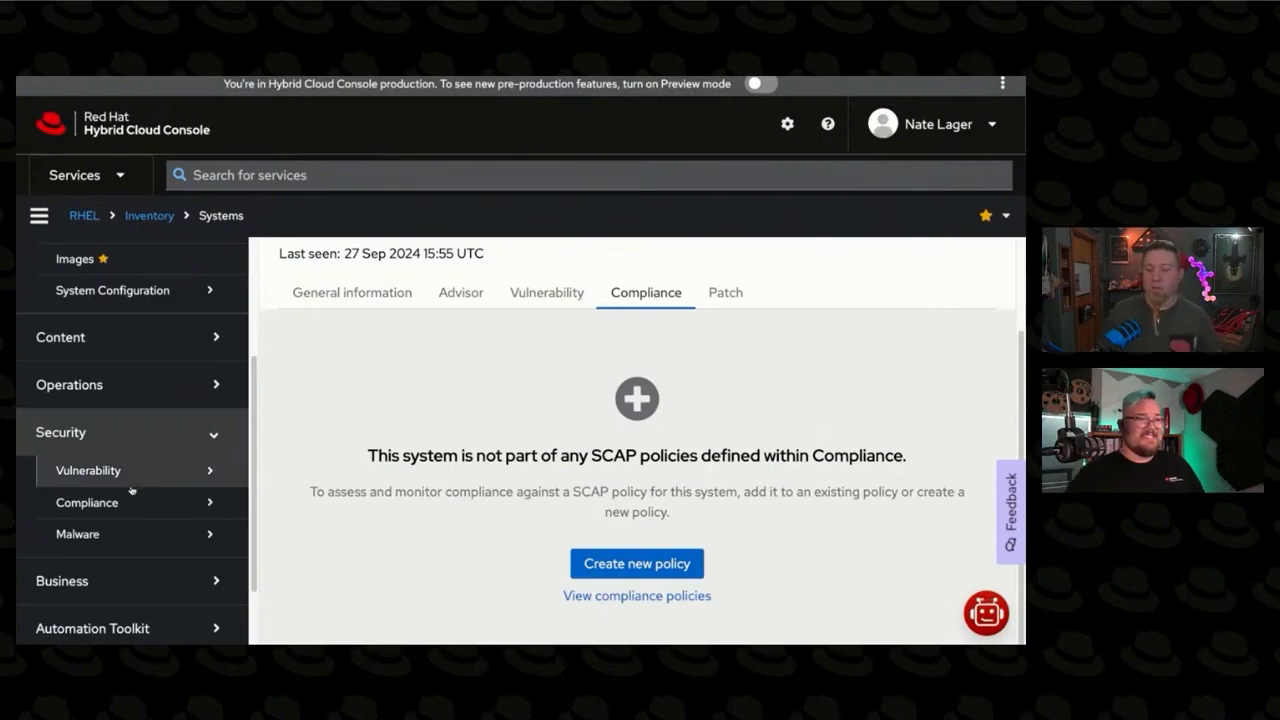
{"action": "left_click", "coordinate": [126, 503]}
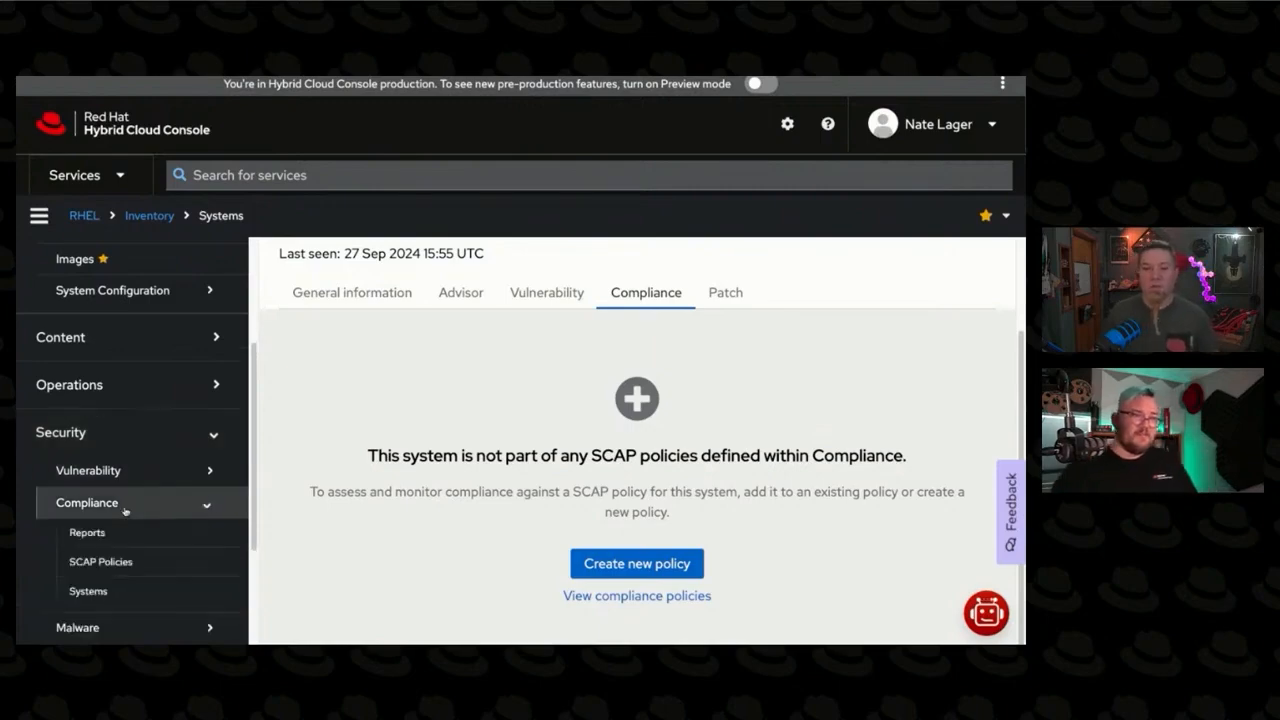
{"action": "left_click", "coordinate": [140, 562]}
Step: Filter the SCAP policies by "pci-" and open the PCI-DSS v3.2.1 Control Baseline for Red Hat Enterprise Linux 9
{"action": "left_click", "coordinate": [390, 358]}
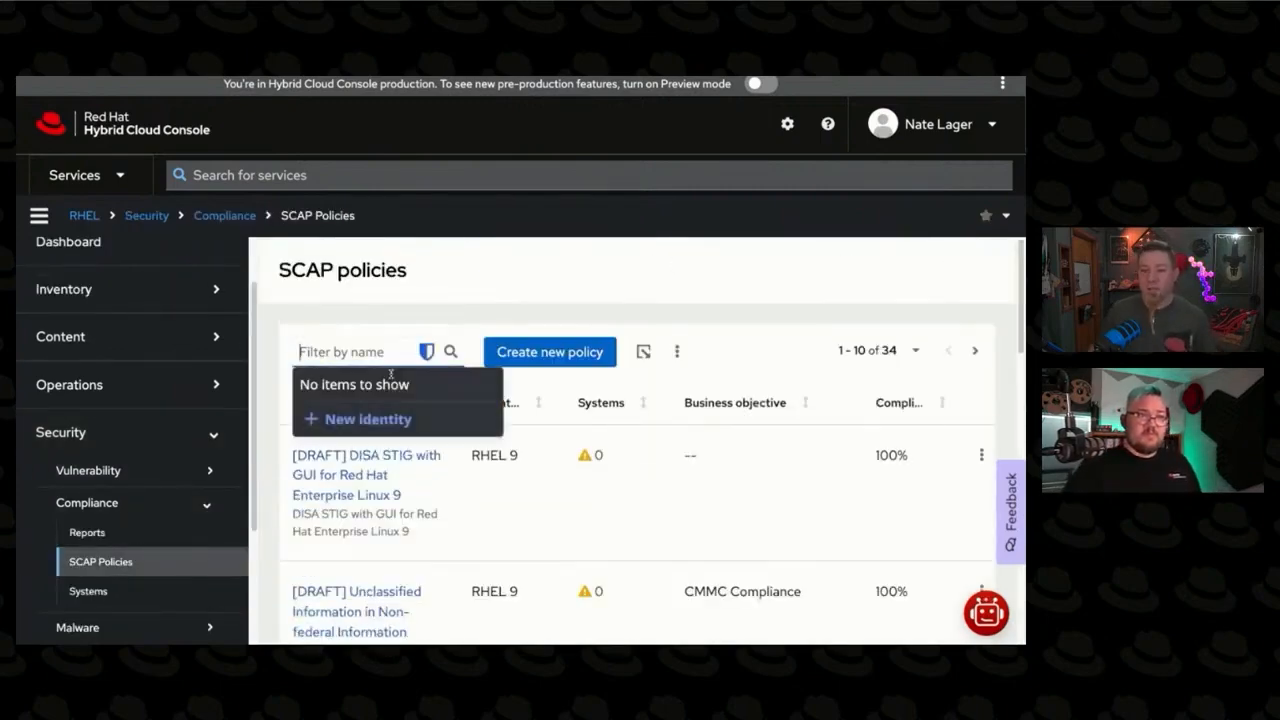
{"action": "type", "text": "pci-"}
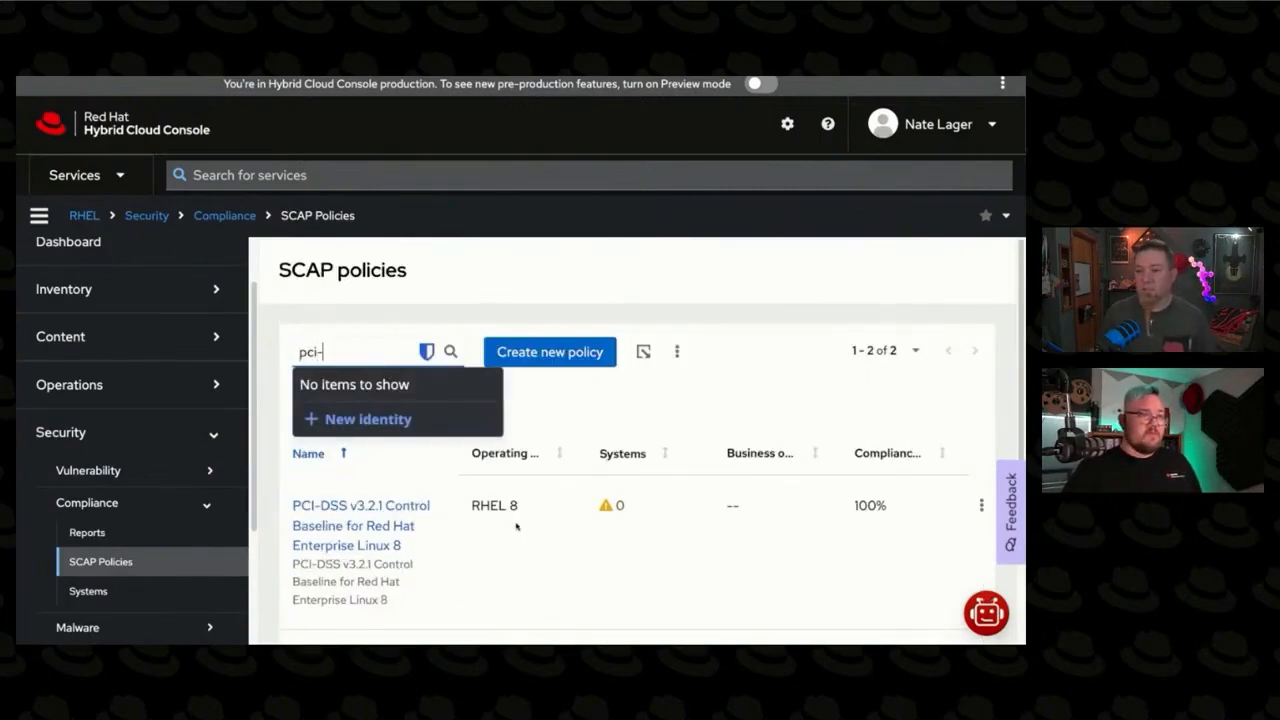
{"action": "scroll", "coordinate": [527, 516], "scroll_direction": "down", "scroll_amount": 2}
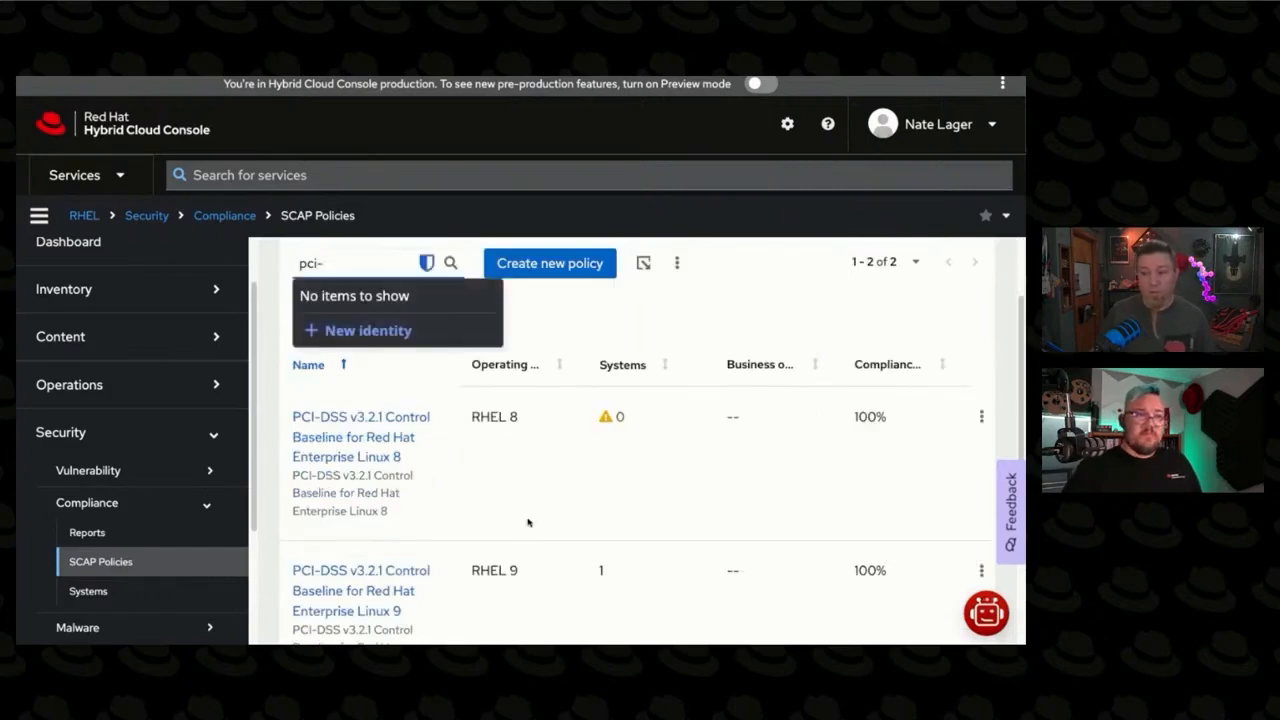
{"action": "scroll", "coordinate": [528, 522], "scroll_direction": "down", "scroll_amount": 3}
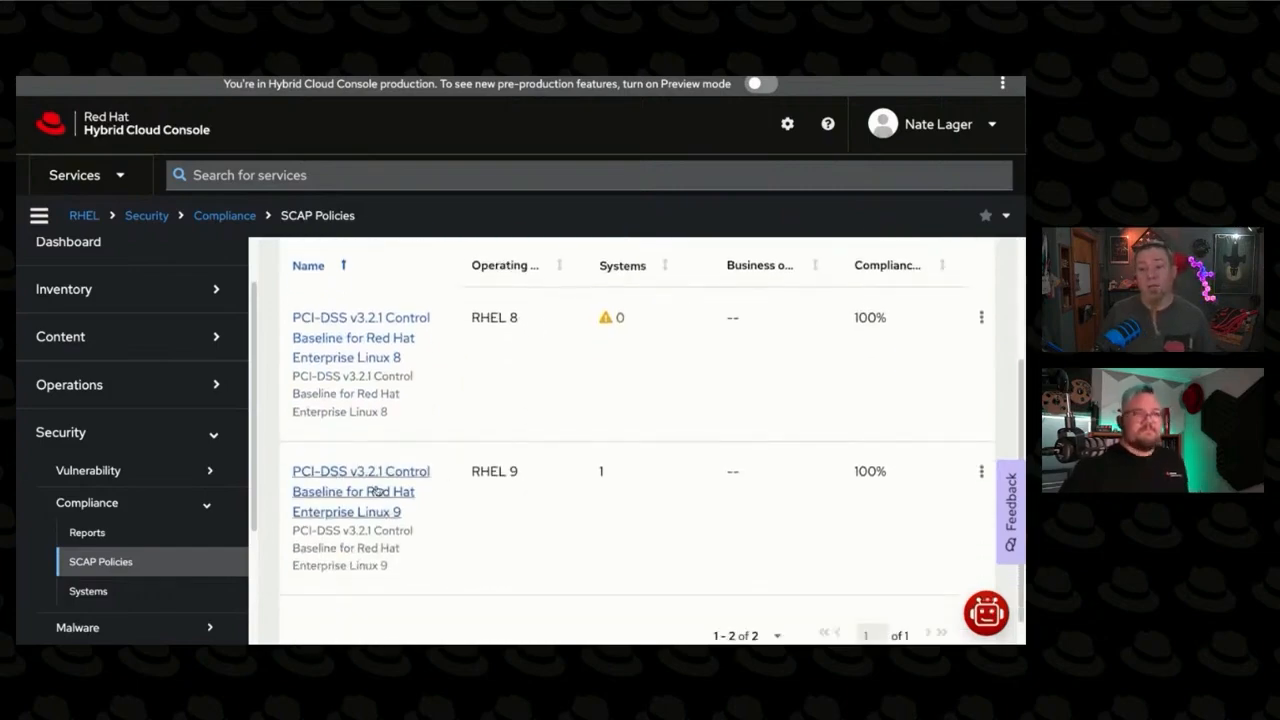
{"action": "left_click", "coordinate": [377, 491]}
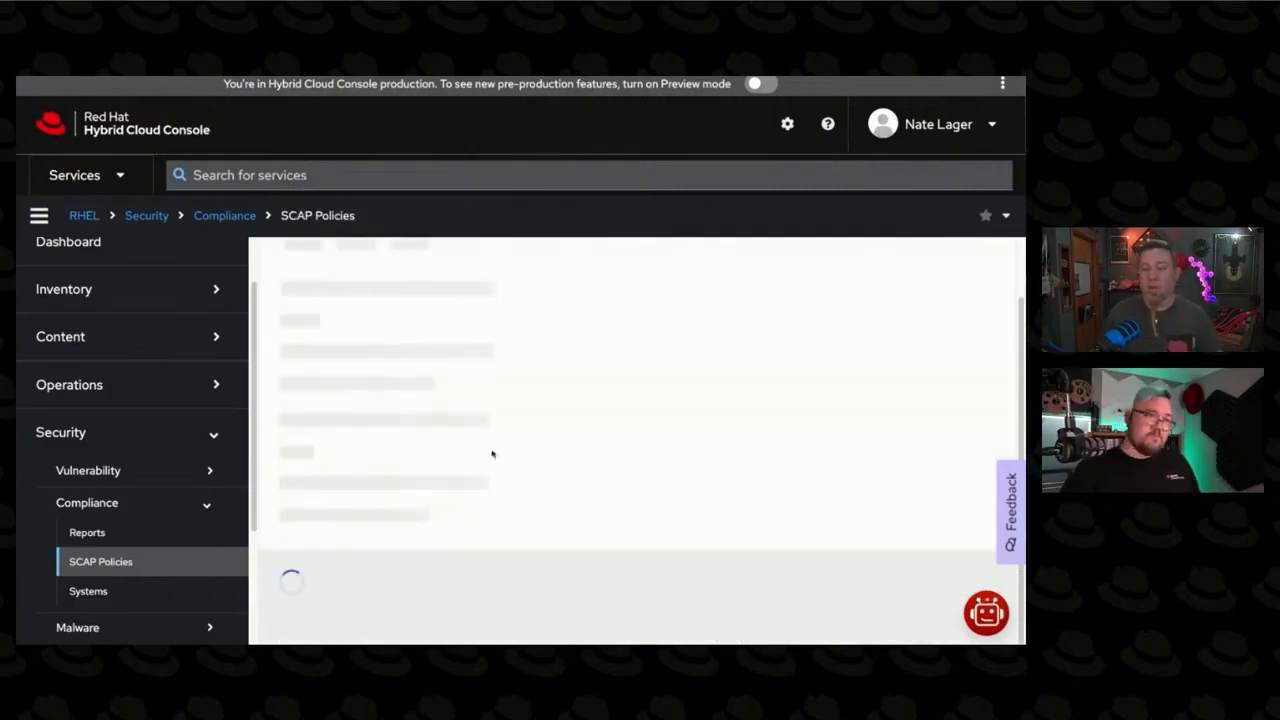
Step: Add the rhel-pci system to the PCI-DSS policy, finding it with the name filter "pci", save, and review the policy's assigned systems
{"action": "left_click", "coordinate": [445, 278]}
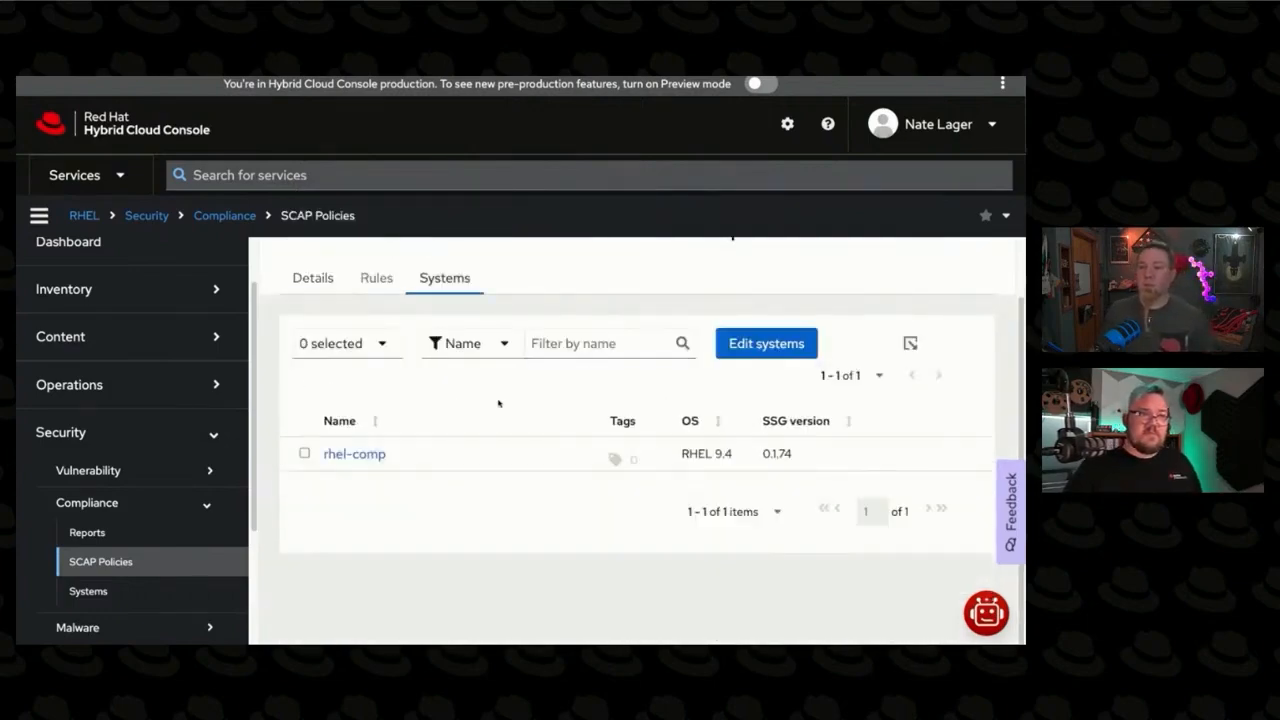
{"action": "left_click", "coordinate": [769, 366]}
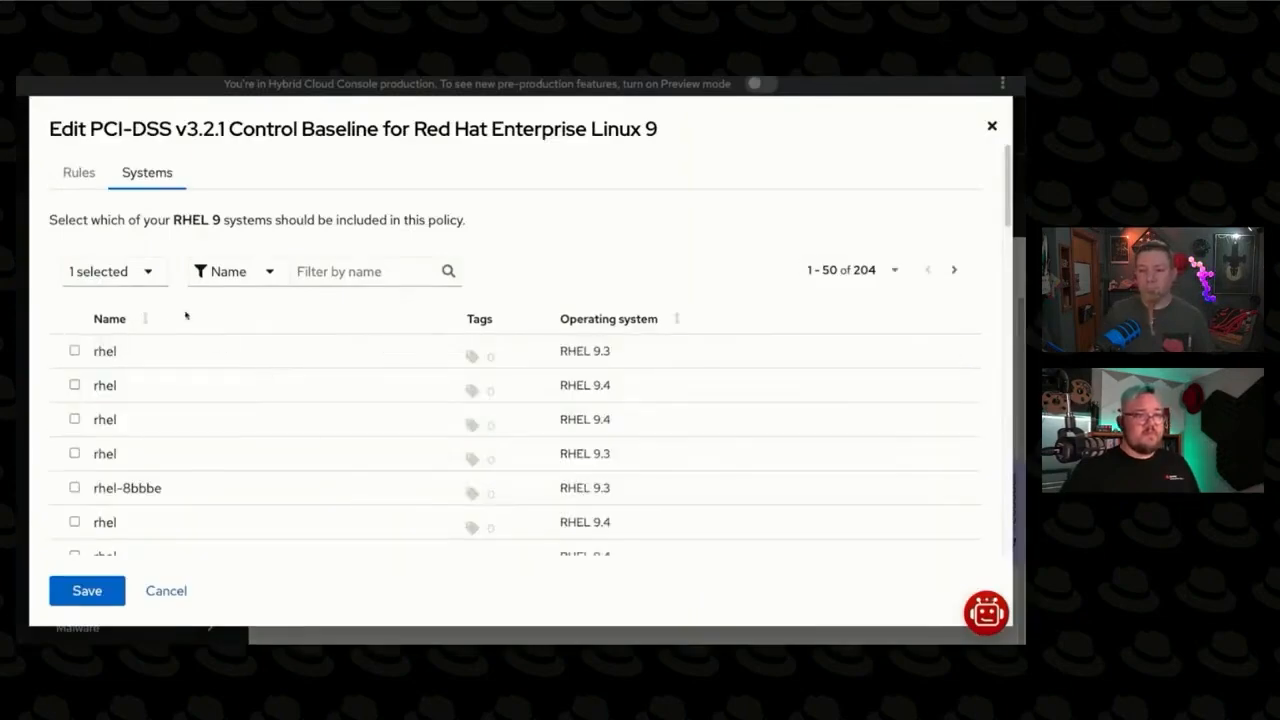
{"action": "left_click", "coordinate": [370, 280]}
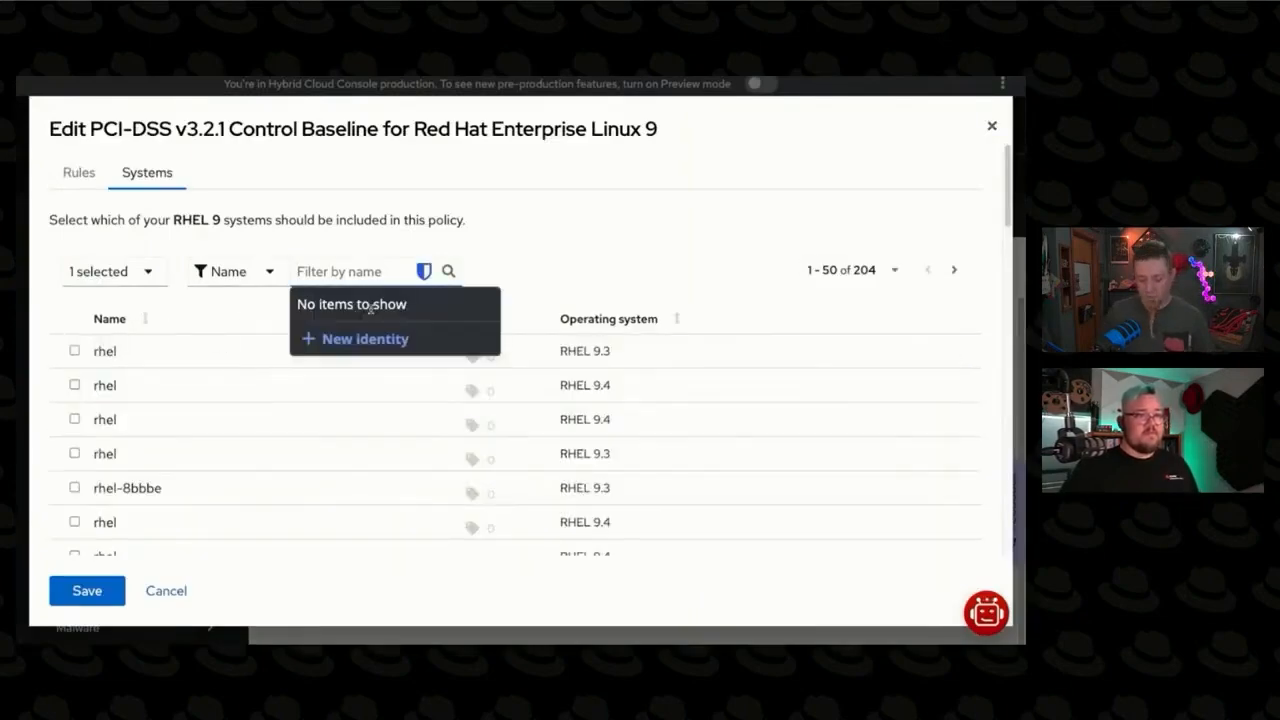
{"action": "type", "text": "pci"}
{"action": "left_click", "coordinate": [74, 401]}
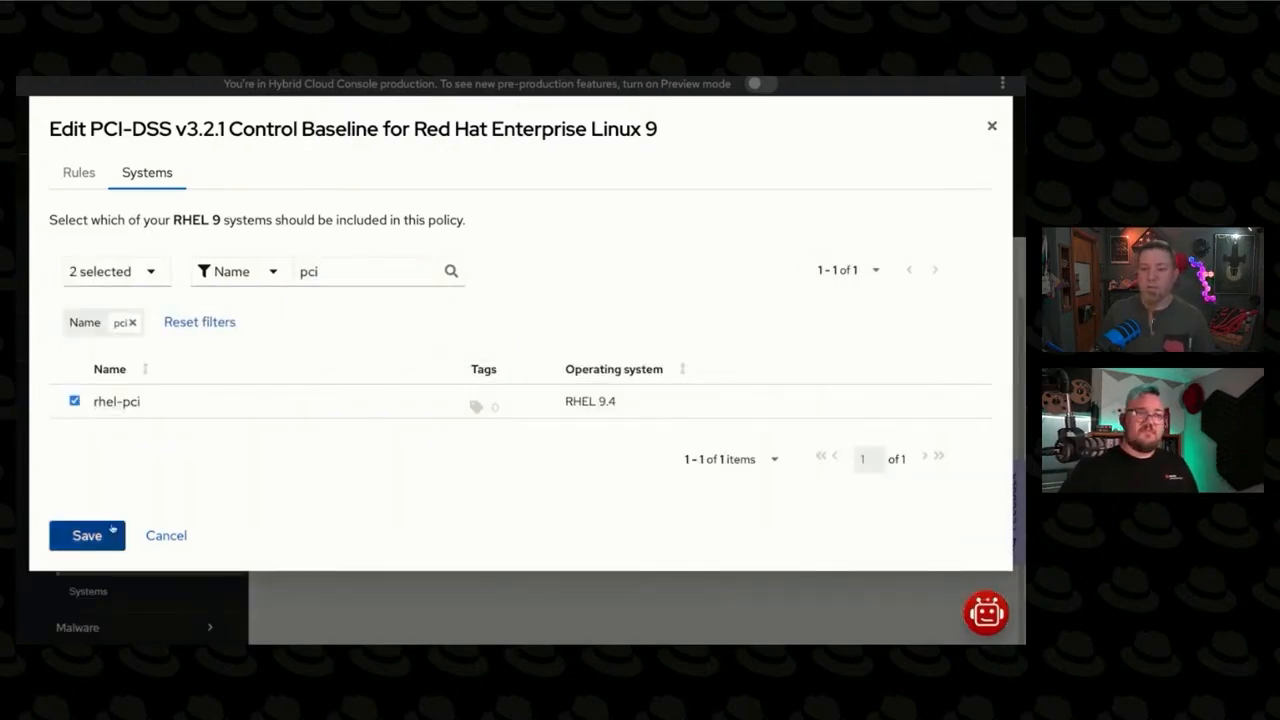
{"action": "left_click", "coordinate": [111, 536]}
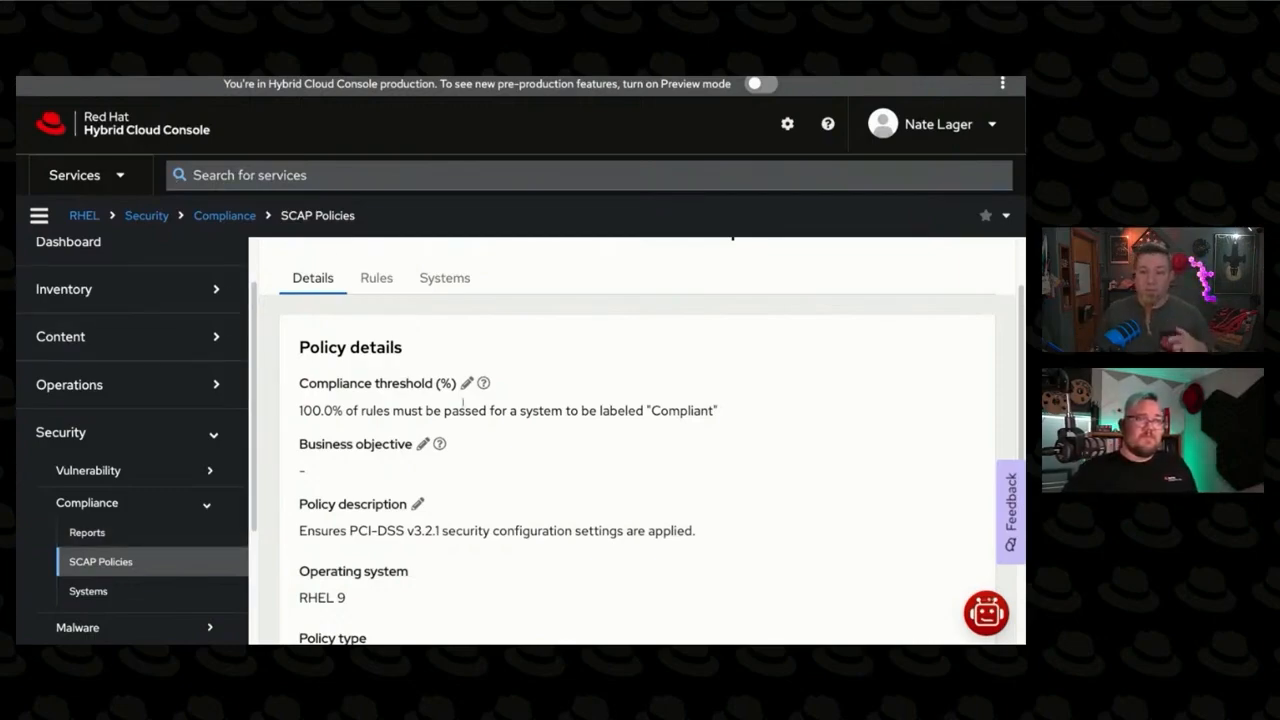
{"action": "scroll", "coordinate": [460, 370], "scroll_direction": "up", "scroll_amount": 1}
{"action": "left_click", "coordinate": [444, 300]}
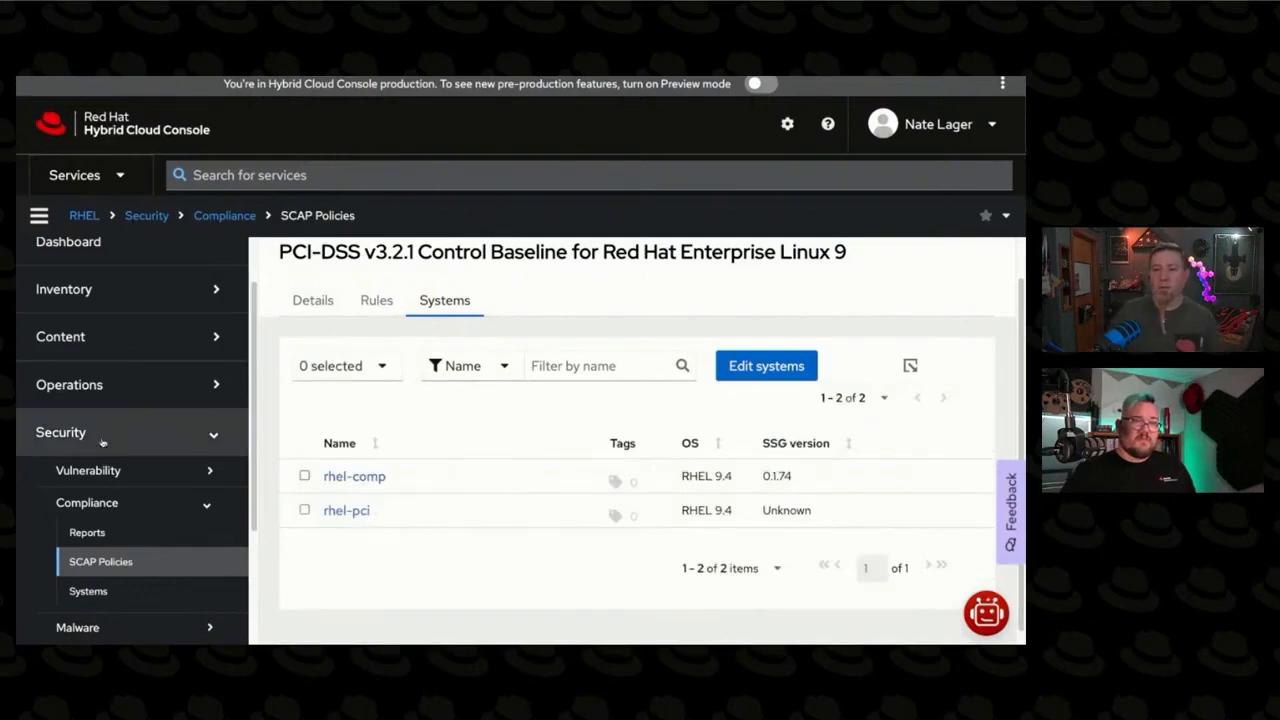
Step: Filter the systems inventory by the name "pci", open the rhel-pci system and view its compliance details
{"action": "left_click", "coordinate": [105, 289]}
{"action": "left_click", "coordinate": [78, 328]}
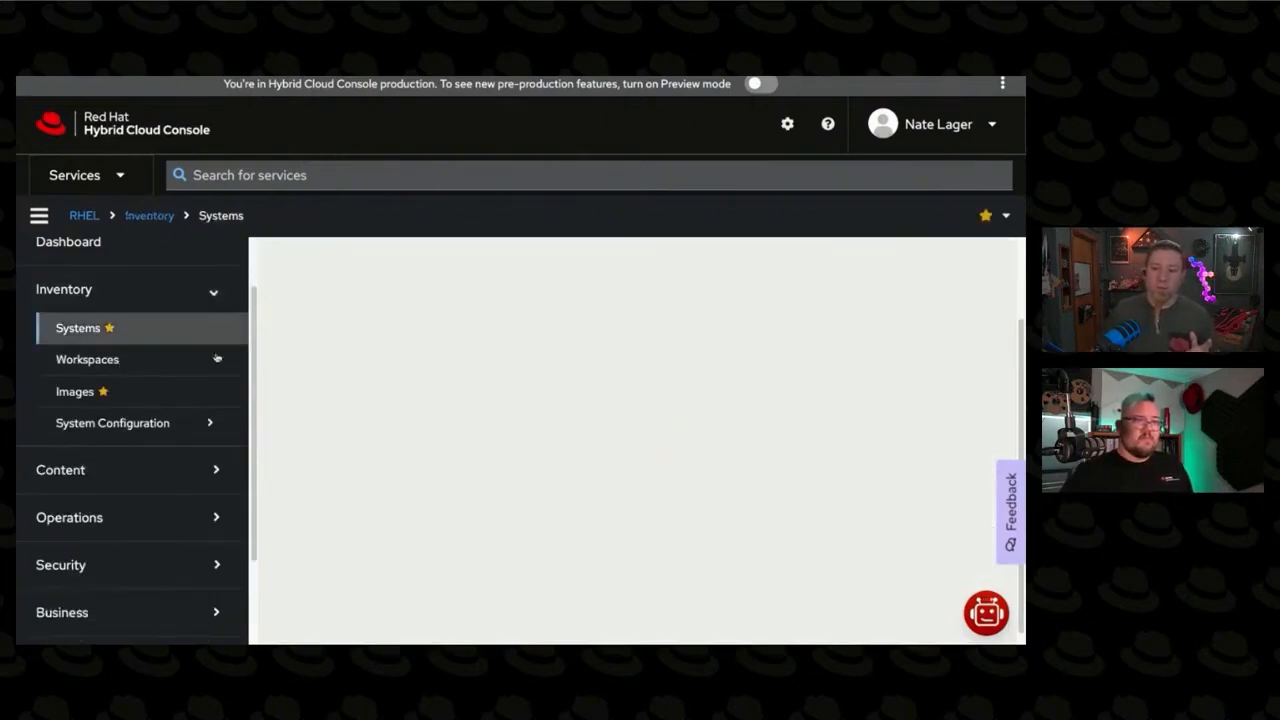
{"action": "left_click", "coordinate": [525, 305]}
{"action": "type", "text": "pci"}
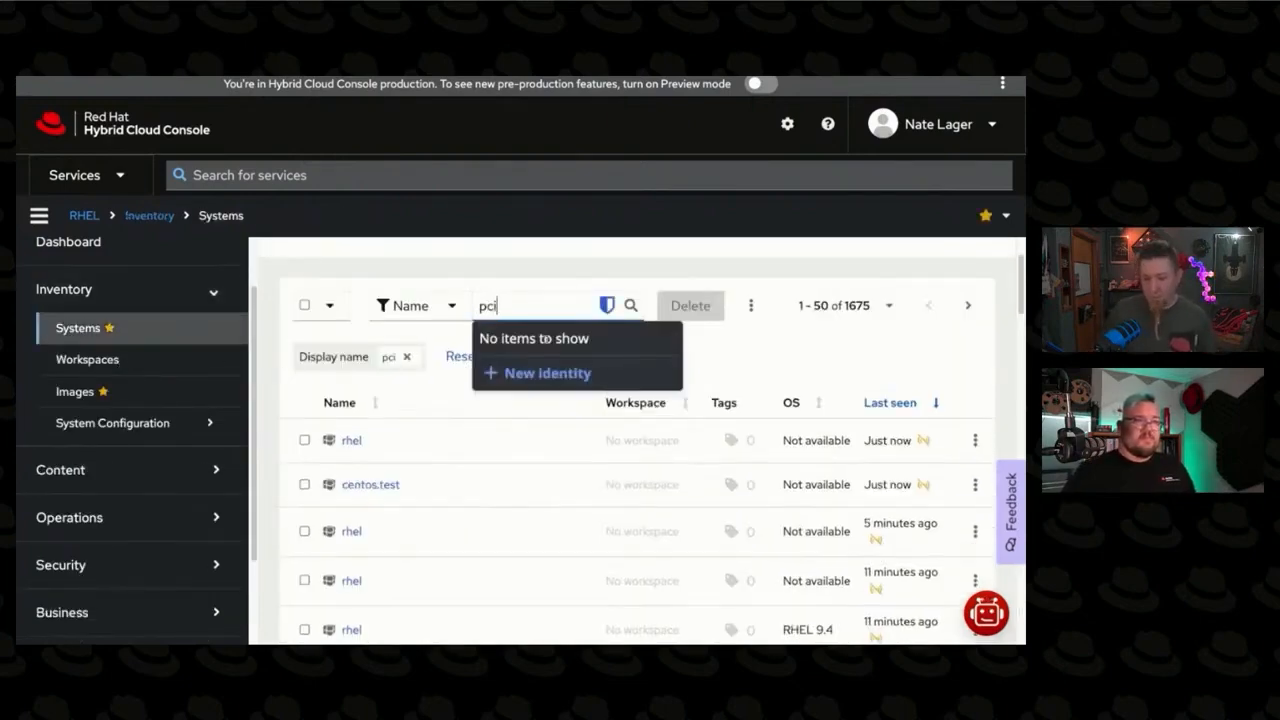
{"action": "left_click", "coordinate": [360, 440]}
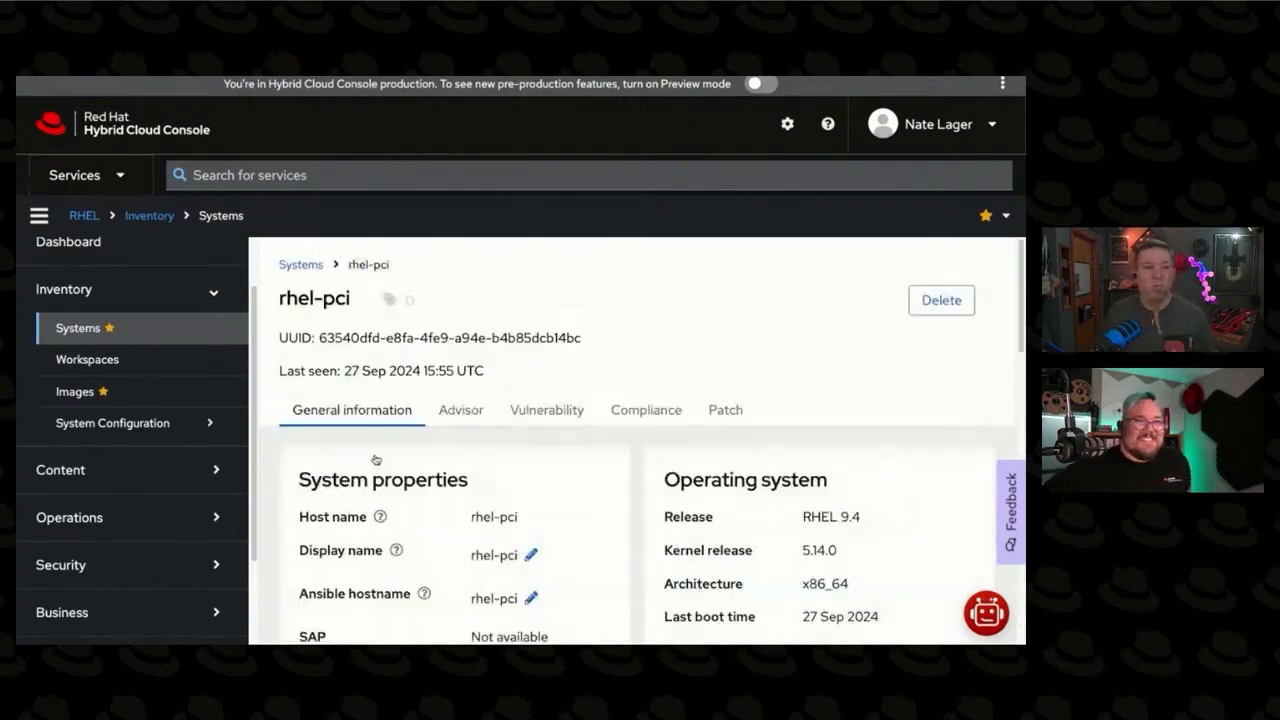
{"action": "left_click", "coordinate": [624, 426]}
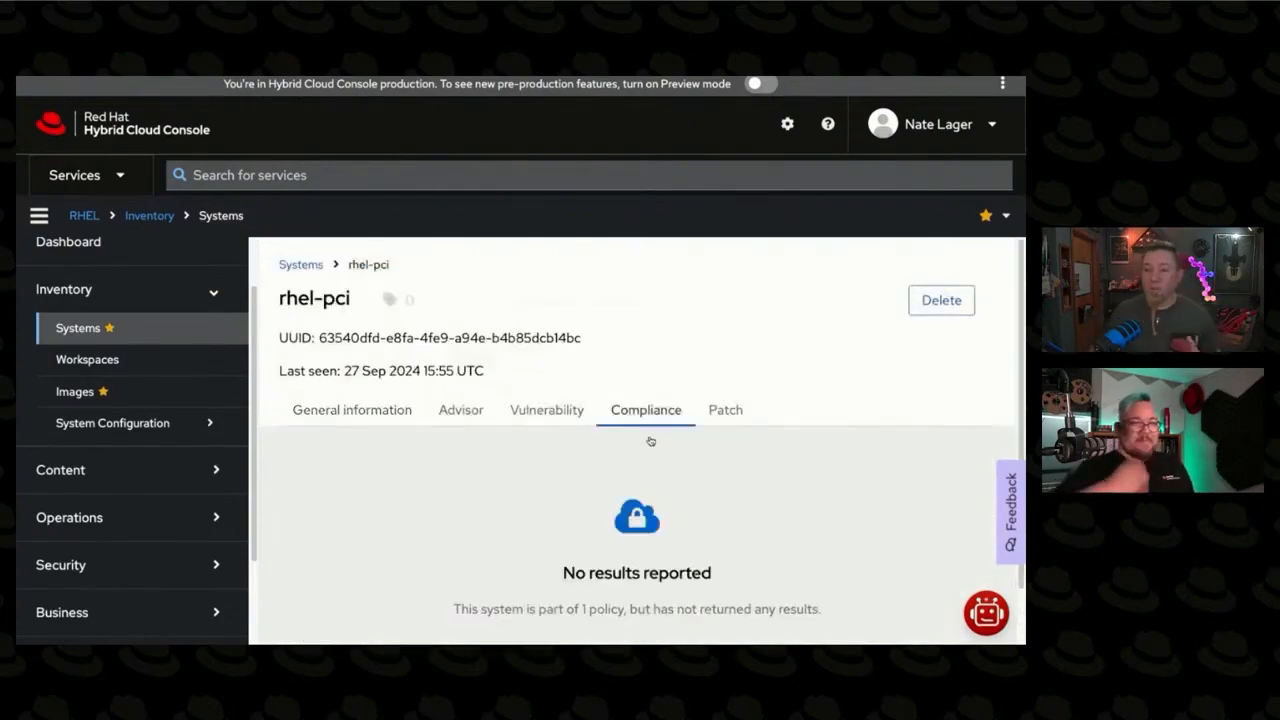
{"action": "scroll", "coordinate": [641, 546], "scroll_direction": "down", "scroll_amount": 2}
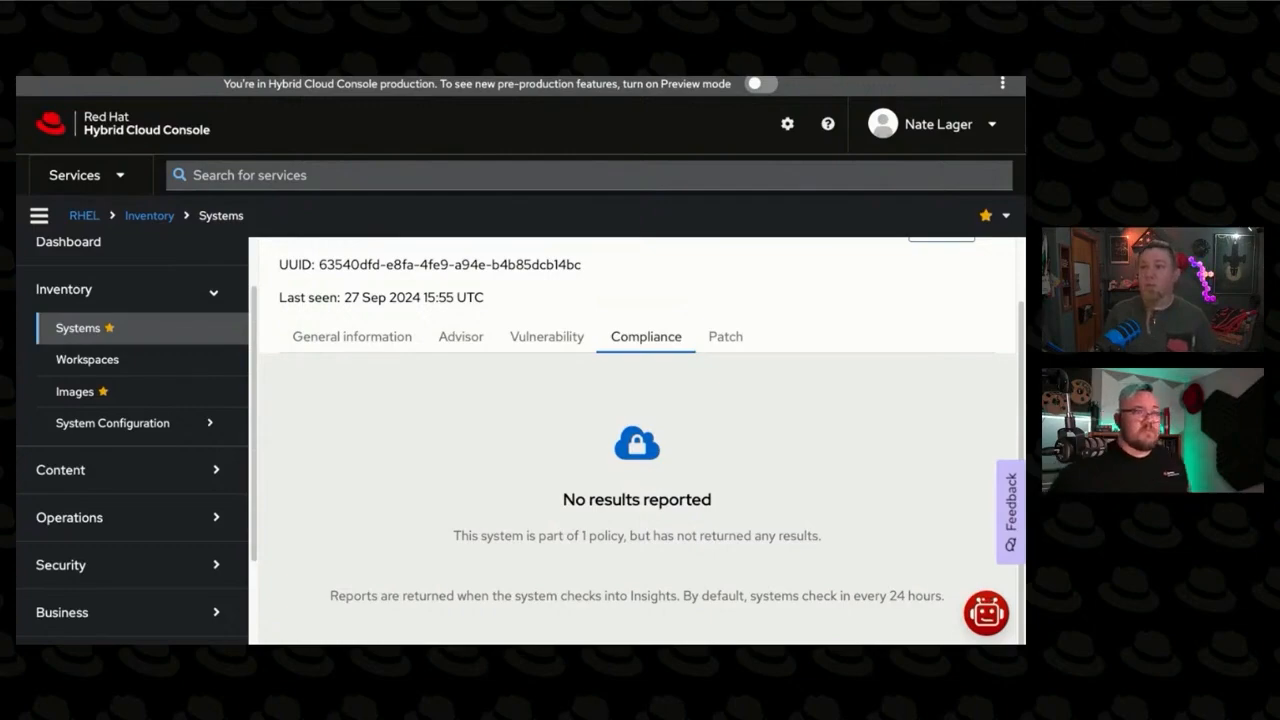
Step: Switch to the RHEL terminal and run a compliance scan with insights-client --compliance
{"action": "key", "text": "ctrl+Tab"}
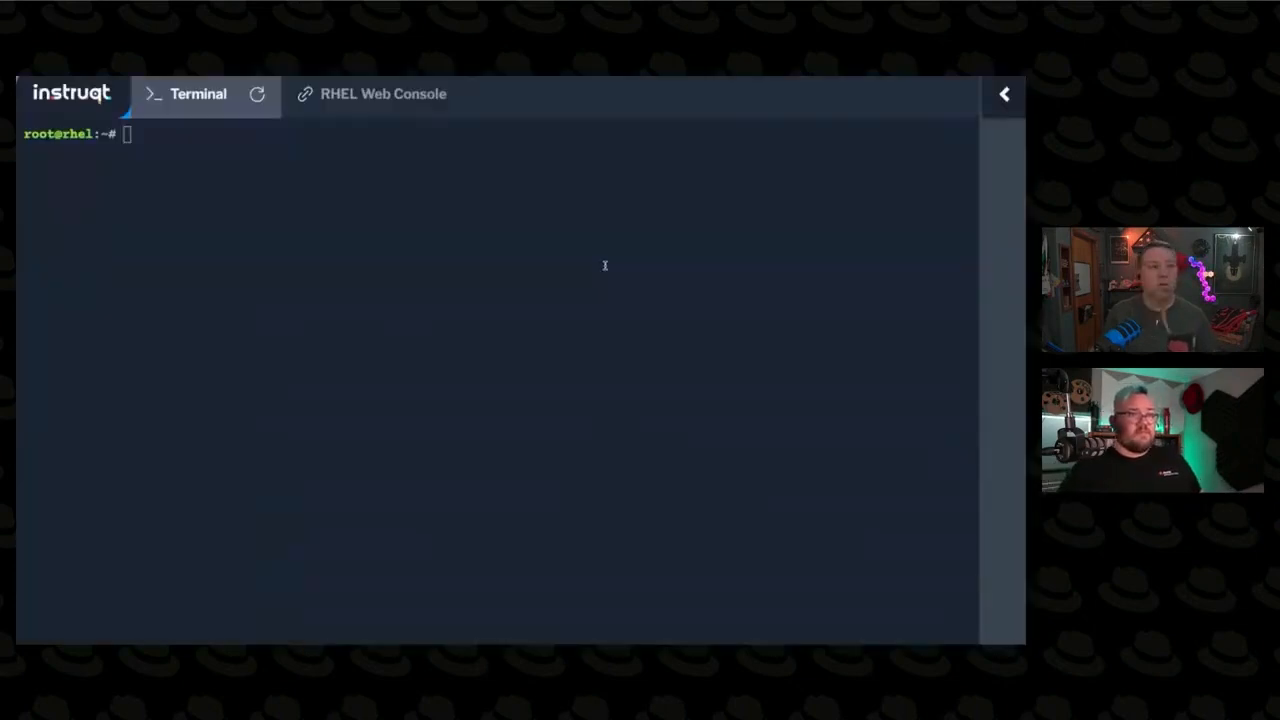
{"action": "type", "text": "in"}
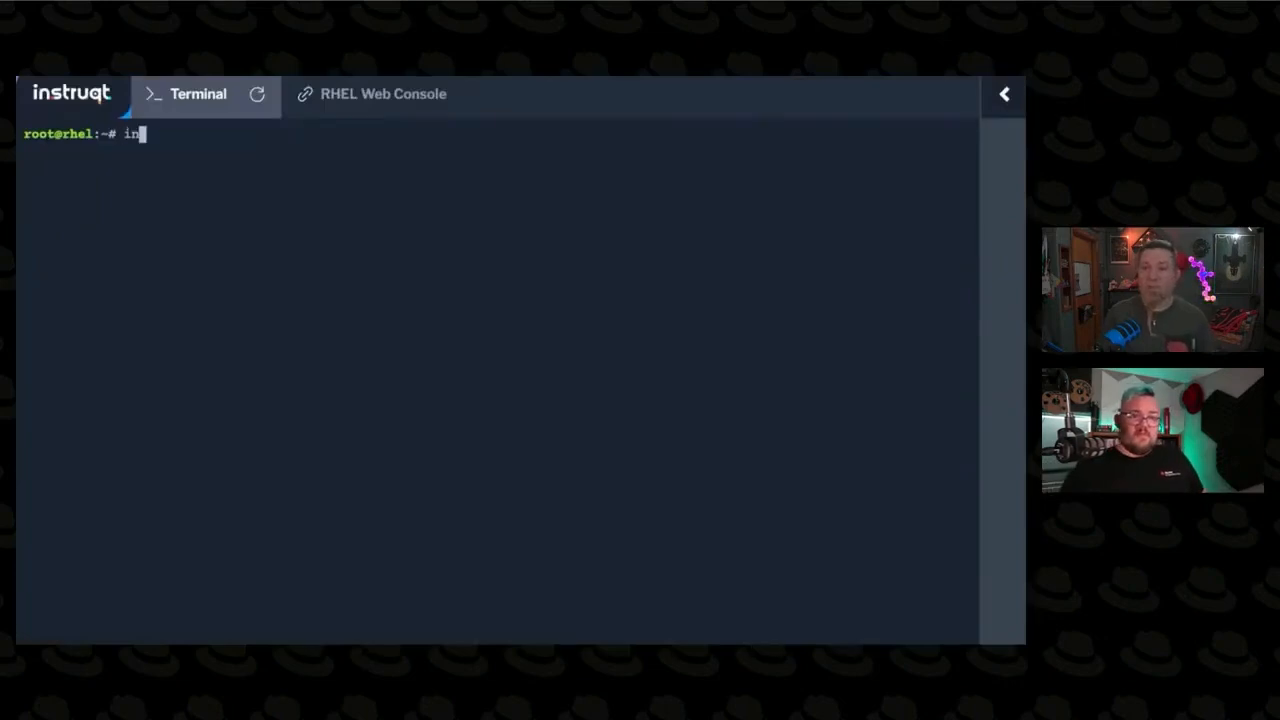
{"action": "type", "text": "sight-"}
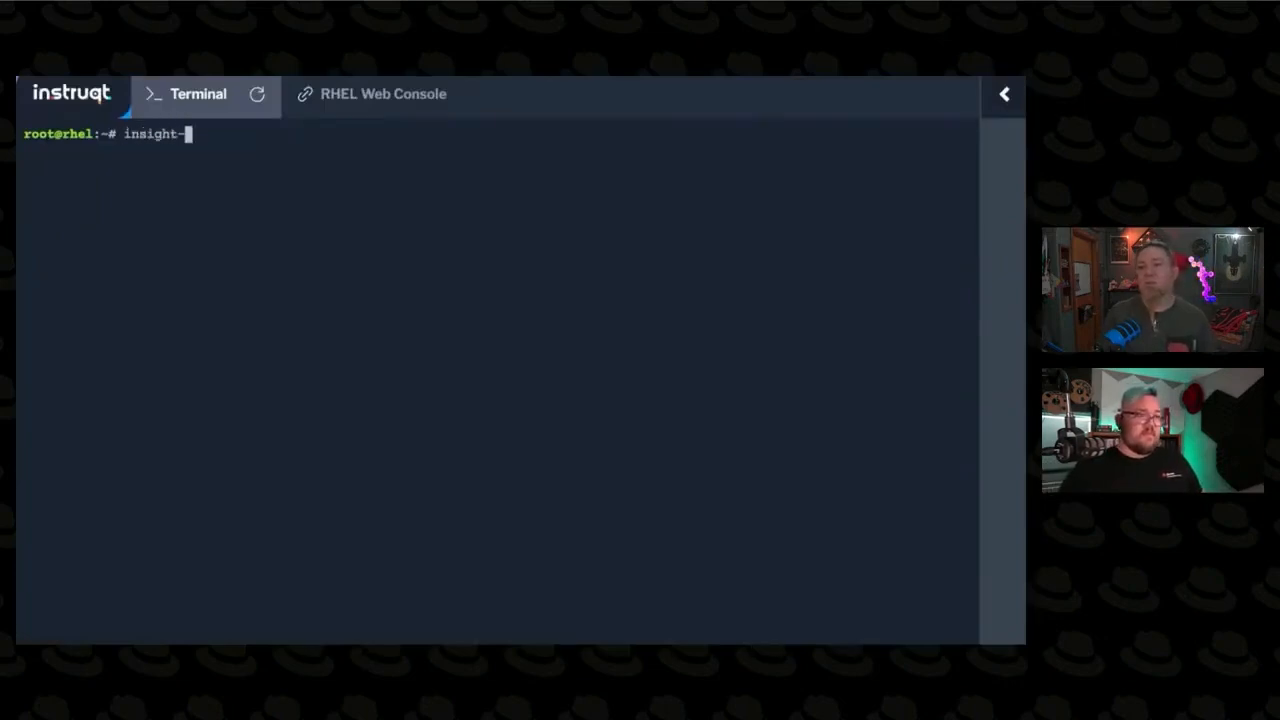
{"action": "key", "text": "BackSpace"}
{"action": "type", "text": "s-client"}
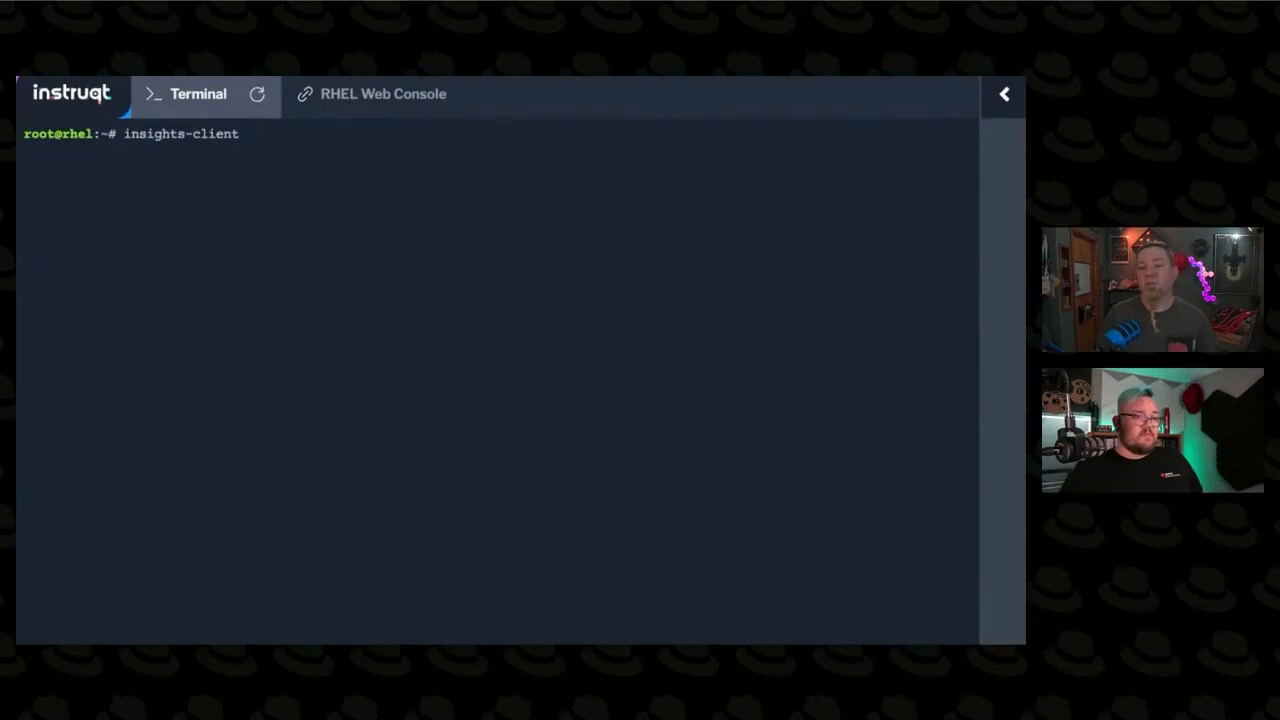
{"action": "type", "text": " --com"}
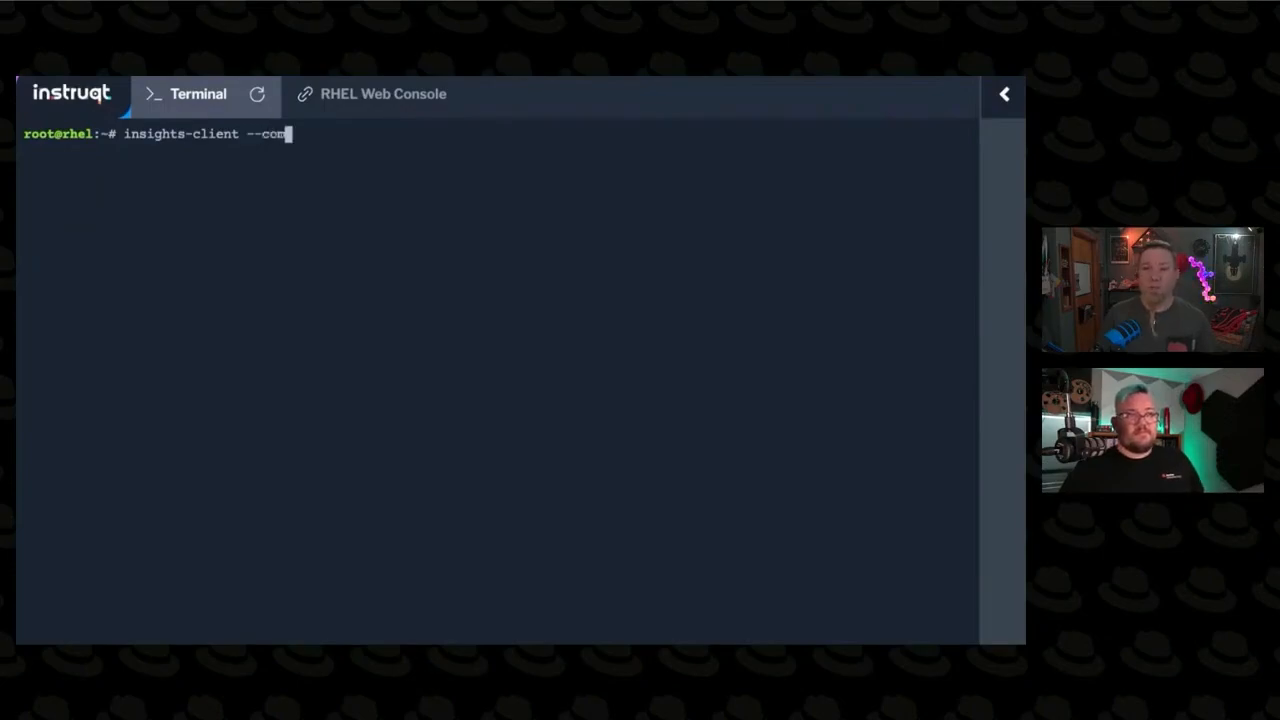
{"action": "type", "text": "pliance"}
{"action": "key", "text": "Return"}
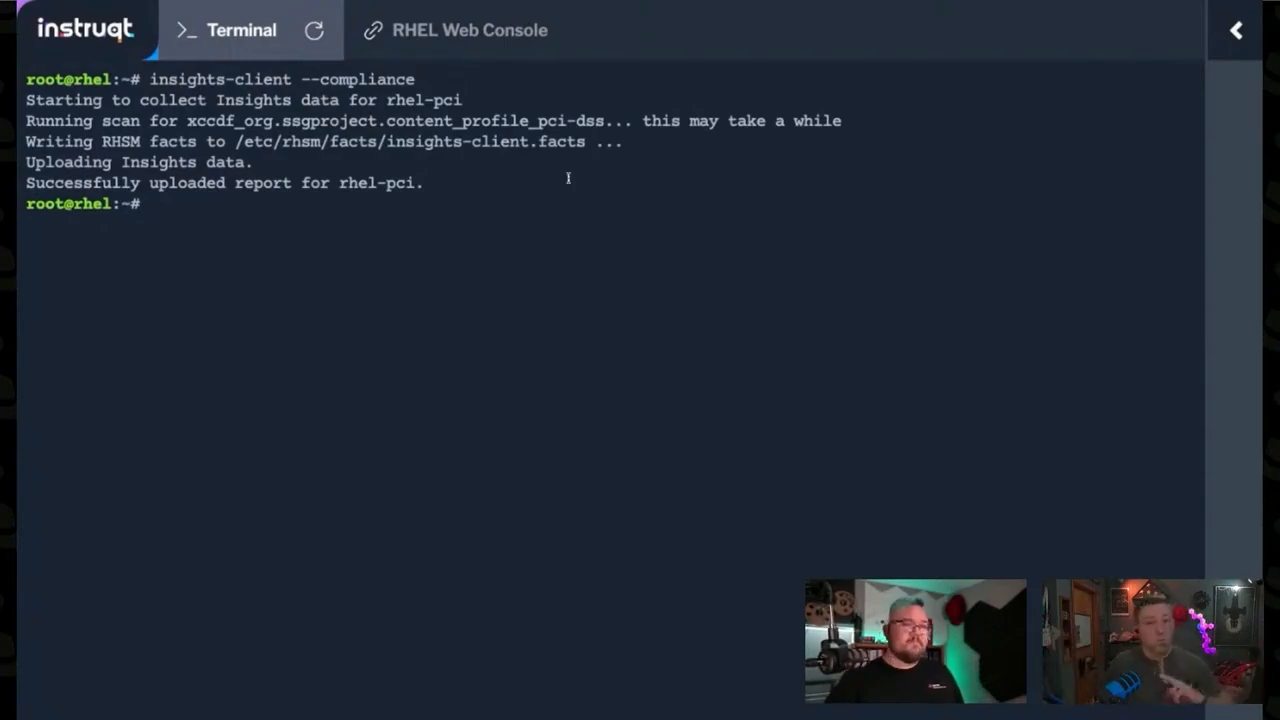
Step: Switch back to the Hybrid Cloud Console, reload rhel-pci's compliance details and review the PCI-DSS result and its rule groups
{"action": "key", "text": "ctrl+Tab"}
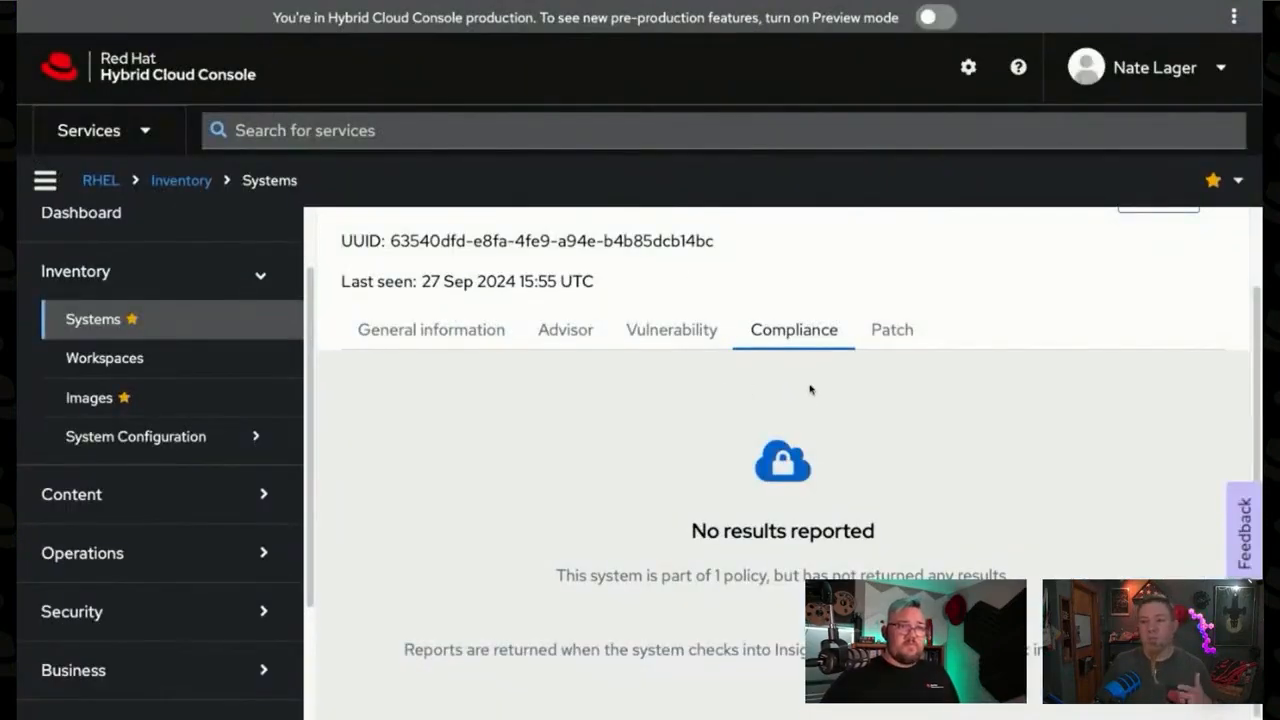
{"action": "left_click", "coordinate": [452, 343]}
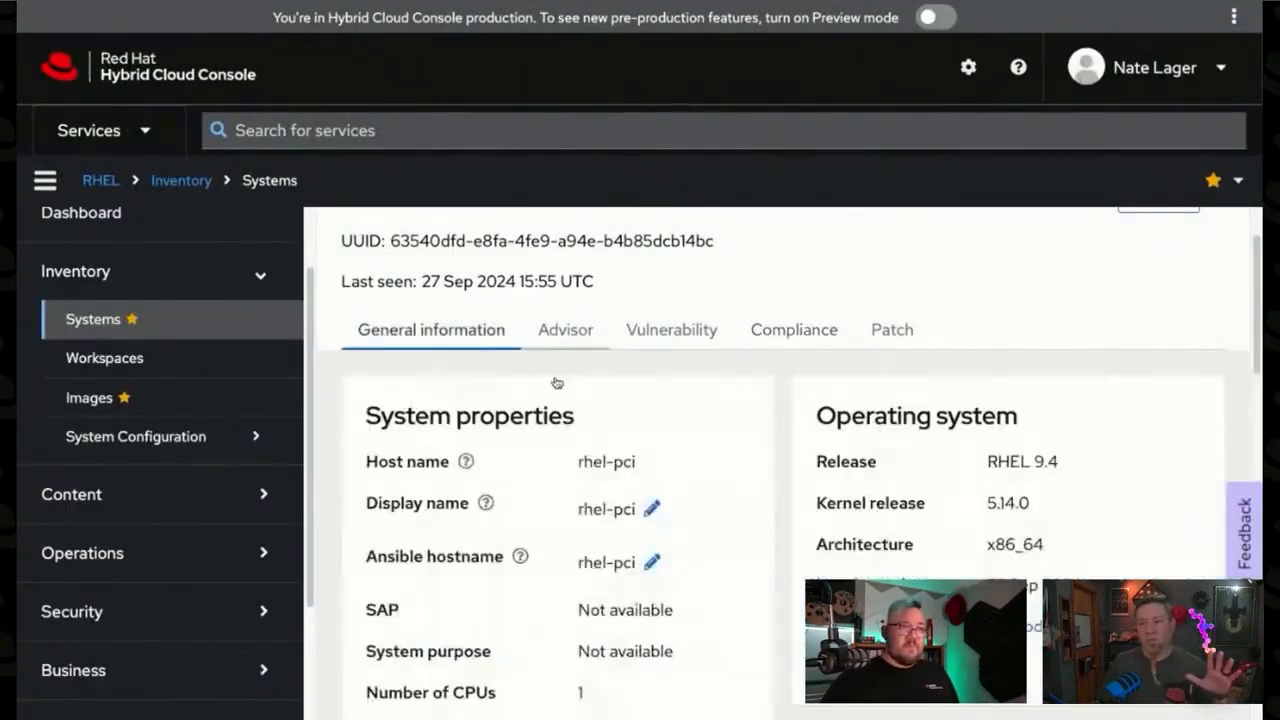
{"action": "left_click", "coordinate": [794, 333]}
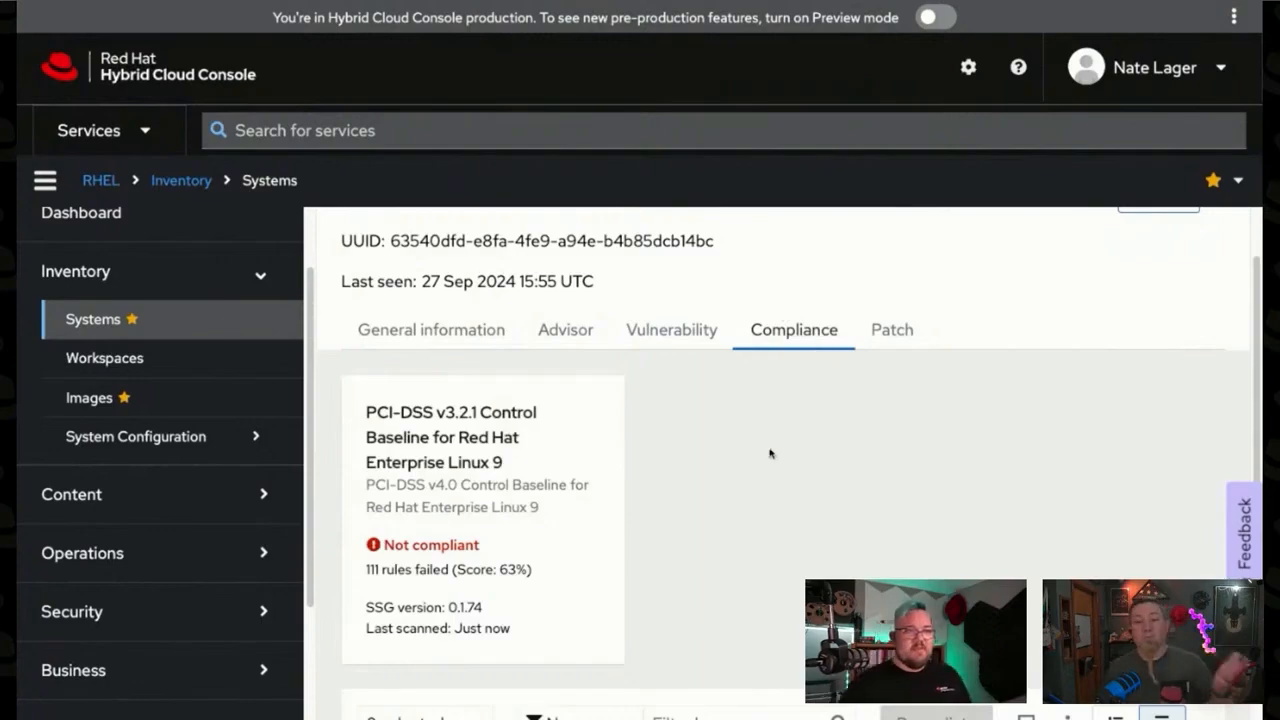
{"action": "scroll", "coordinate": [769, 451], "scroll_direction": "down", "scroll_amount": 1}
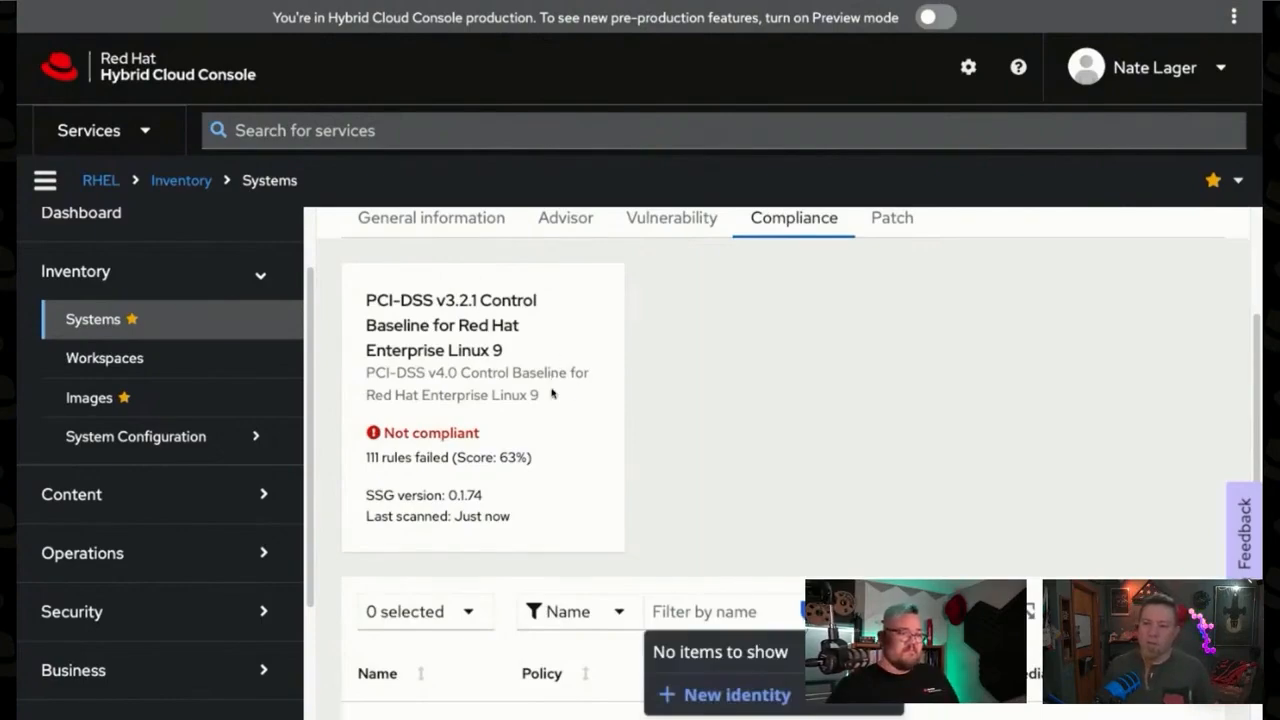
{"action": "scroll", "coordinate": [551, 393], "scroll_direction": "down", "scroll_amount": 1}
{"action": "scroll", "coordinate": [689, 500], "scroll_direction": "down", "scroll_amount": 2}
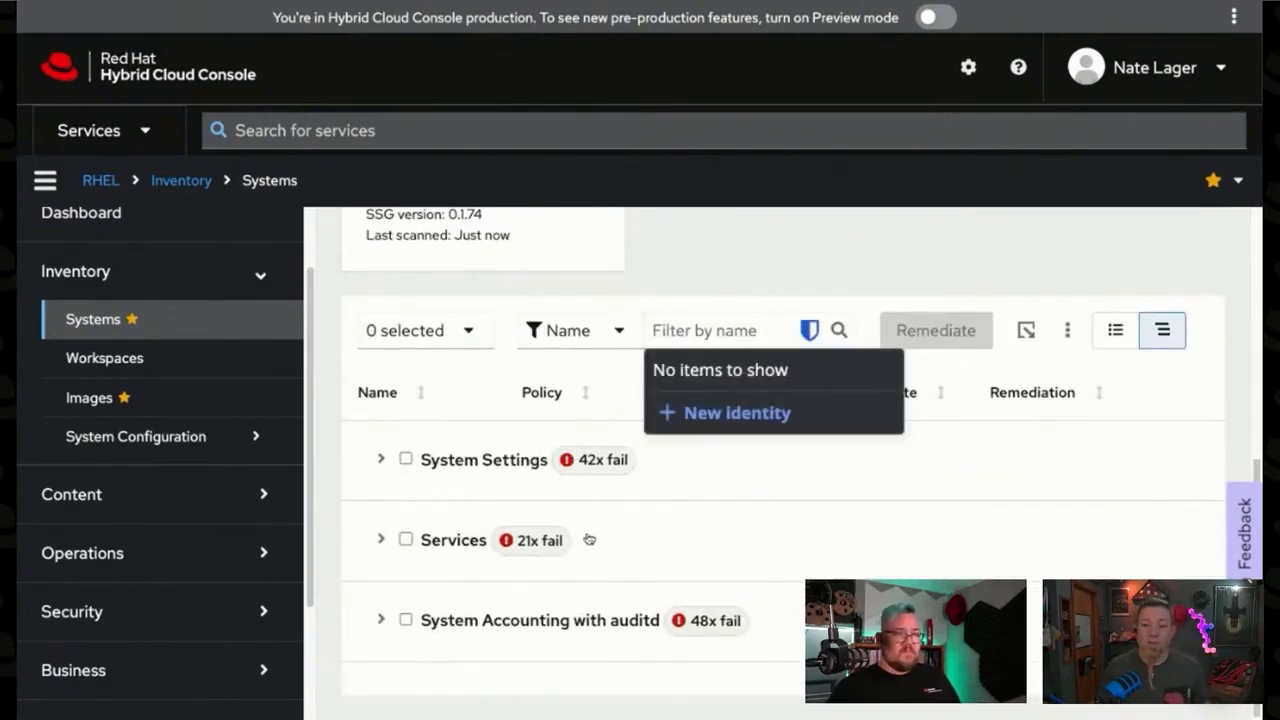
Step: Expand System Settings, Installing and Maintaining Software, System and Software Integrity, and Software Integrity Checking down to the Verify Integrity with AIDE rules
{"action": "left_click", "coordinate": [381, 459]}
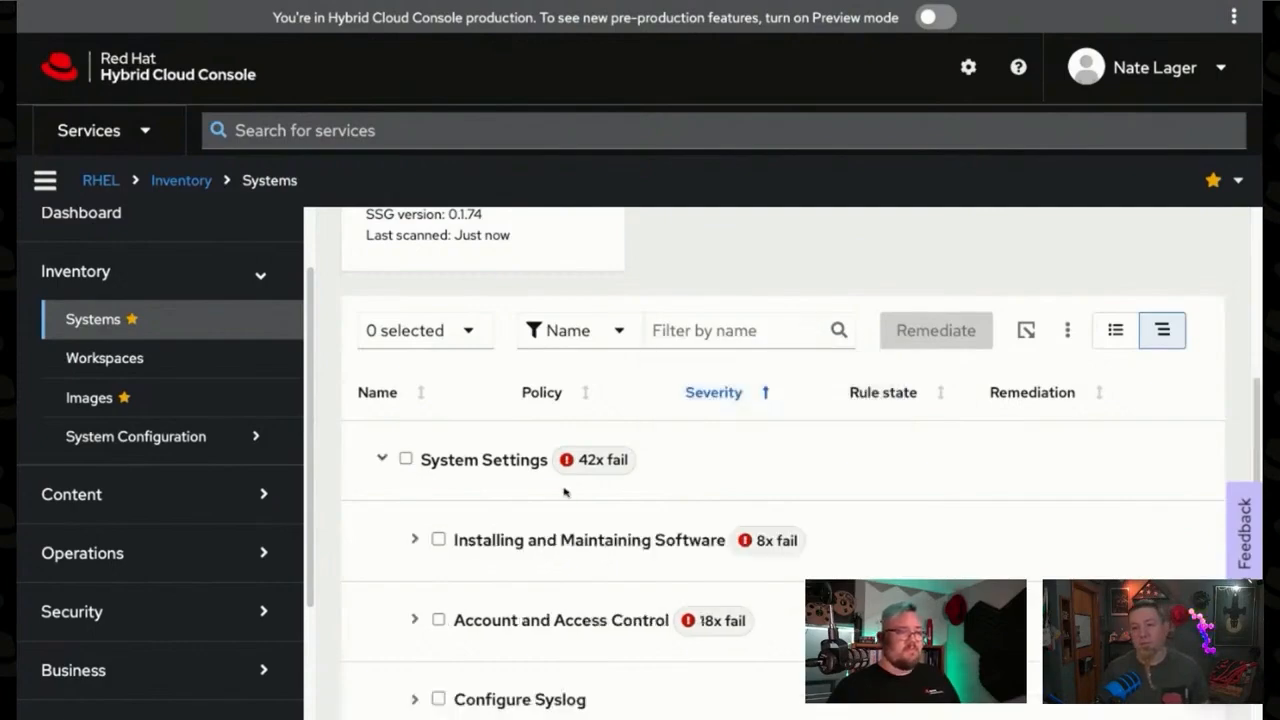
{"action": "scroll", "coordinate": [564, 492], "scroll_direction": "down", "scroll_amount": 1}
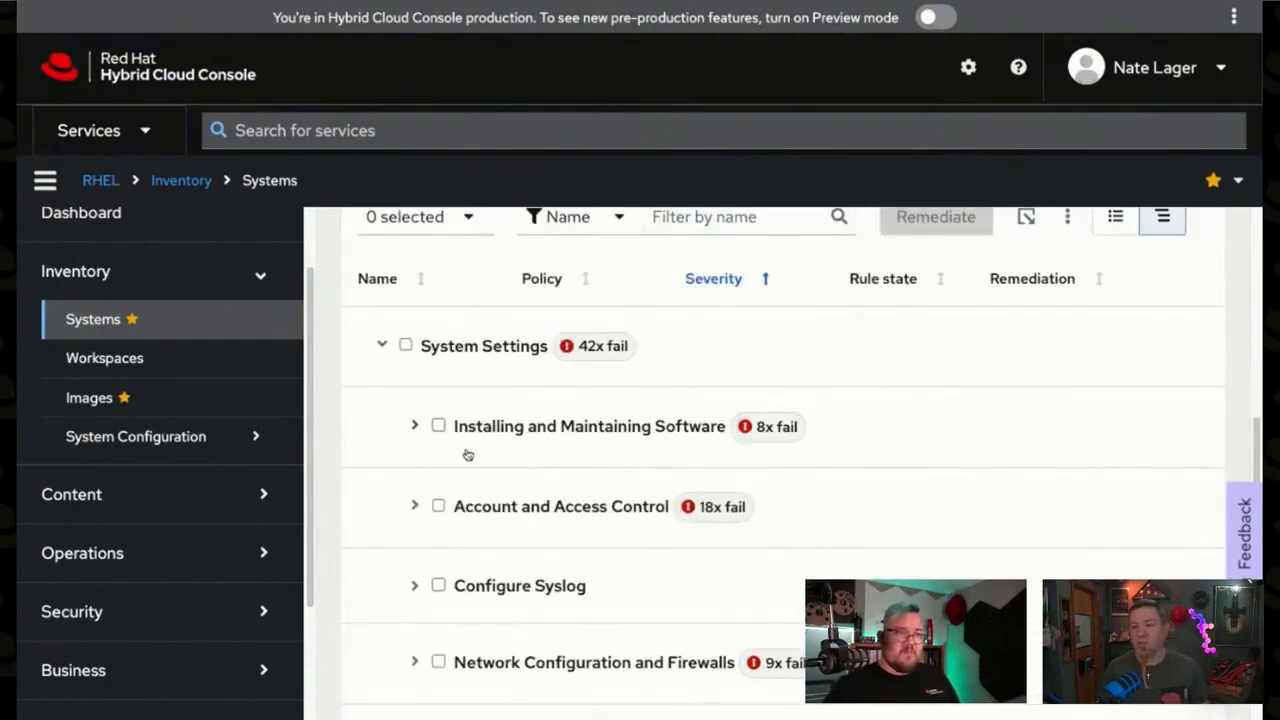
{"action": "left_click", "coordinate": [415, 426]}
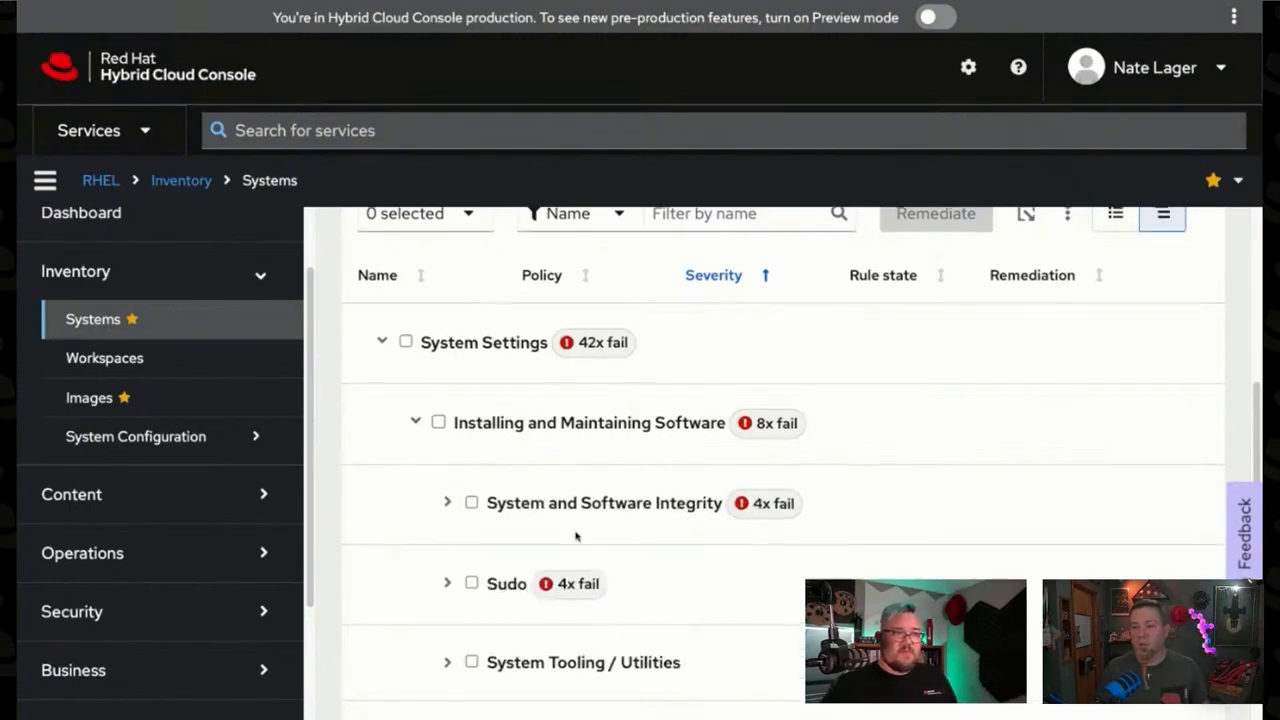
{"action": "scroll", "coordinate": [575, 537], "scroll_direction": "down", "scroll_amount": 1}
{"action": "left_click", "coordinate": [457, 440]}
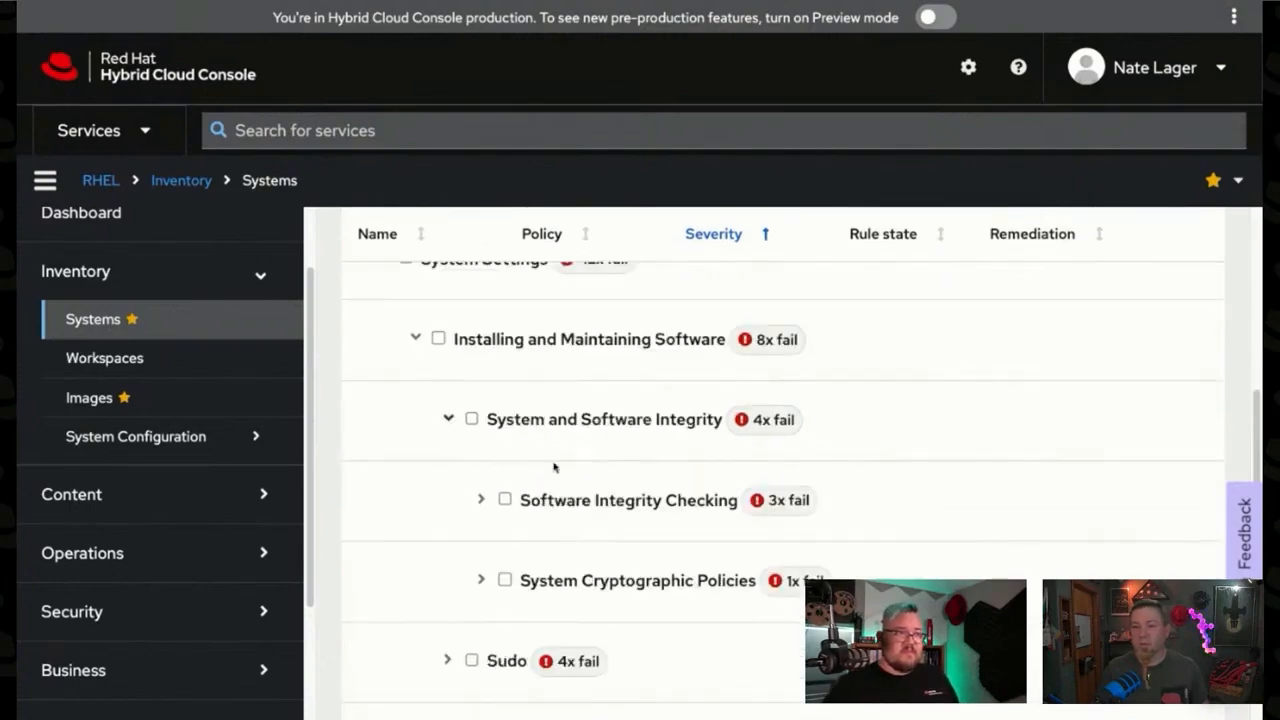
{"action": "scroll", "coordinate": [598, 481], "scroll_direction": "down", "scroll_amount": 1}
{"action": "left_click", "coordinate": [482, 469]}
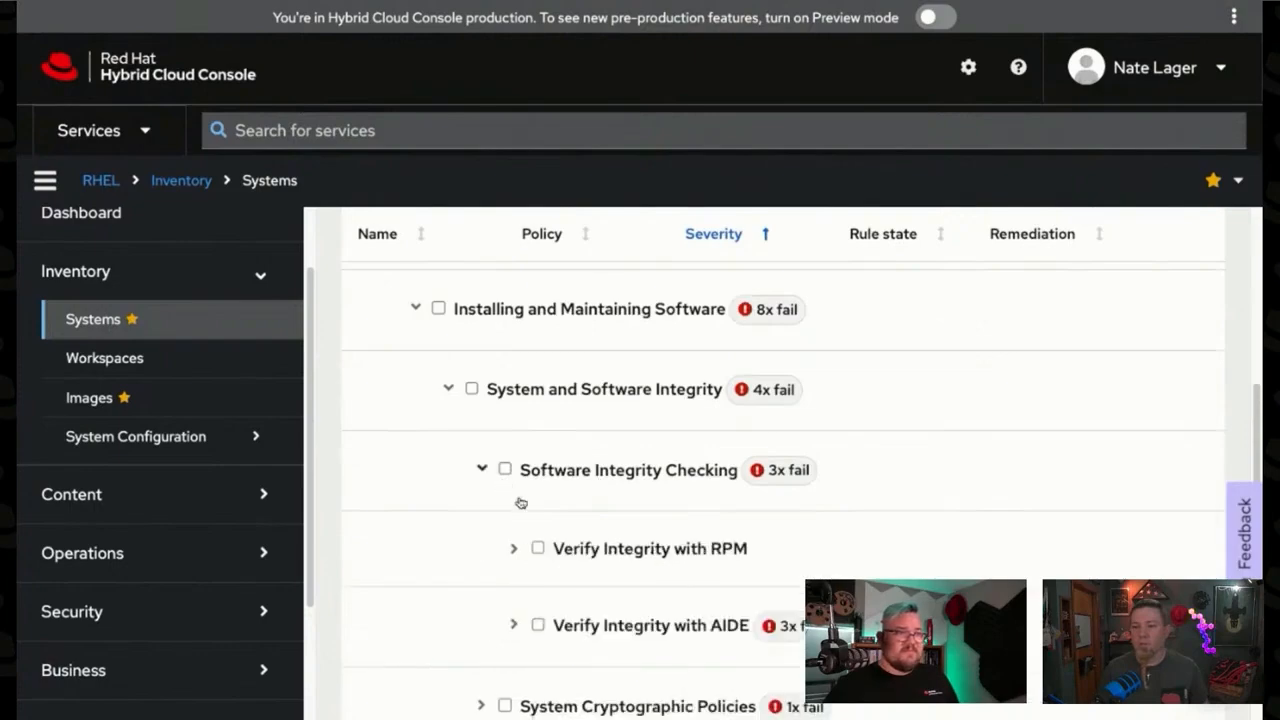
{"action": "scroll", "coordinate": [612, 511], "scroll_direction": "down", "scroll_amount": 4}
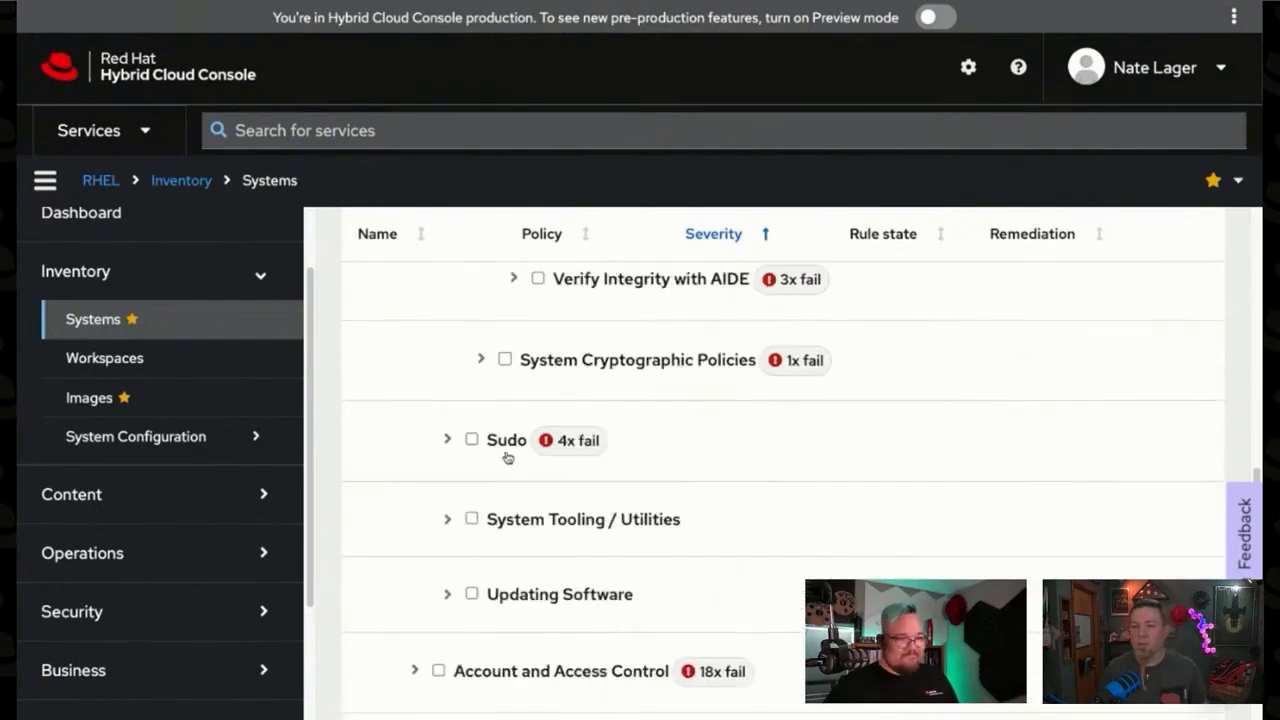
{"action": "scroll", "coordinate": [507, 457], "scroll_direction": "up", "scroll_amount": 1}
{"action": "left_click", "coordinate": [533, 346]}
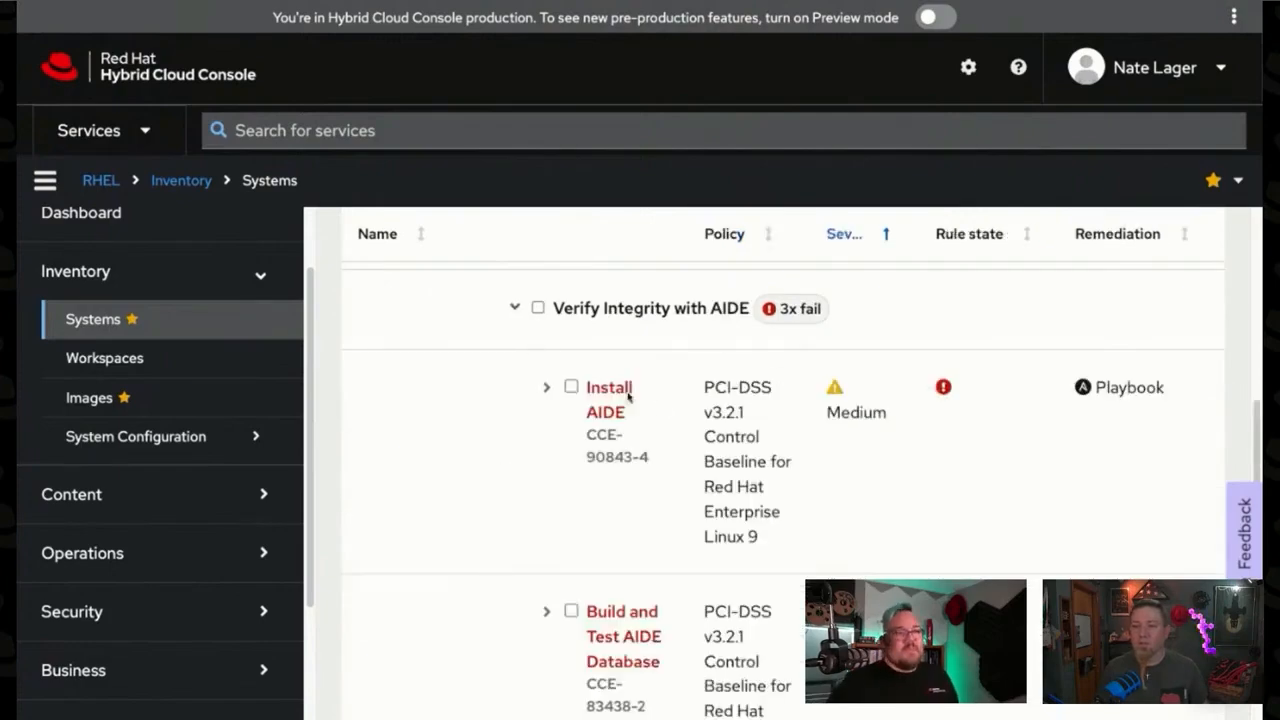
Step: Select the Install AIDE and Build and Test AIDE Database rules for remediation, and look over the neighbouring rules
{"action": "scroll", "coordinate": [755, 432], "scroll_direction": "down", "scroll_amount": 1}
{"action": "scroll", "coordinate": [754, 431], "scroll_direction": "up", "scroll_amount": 1}
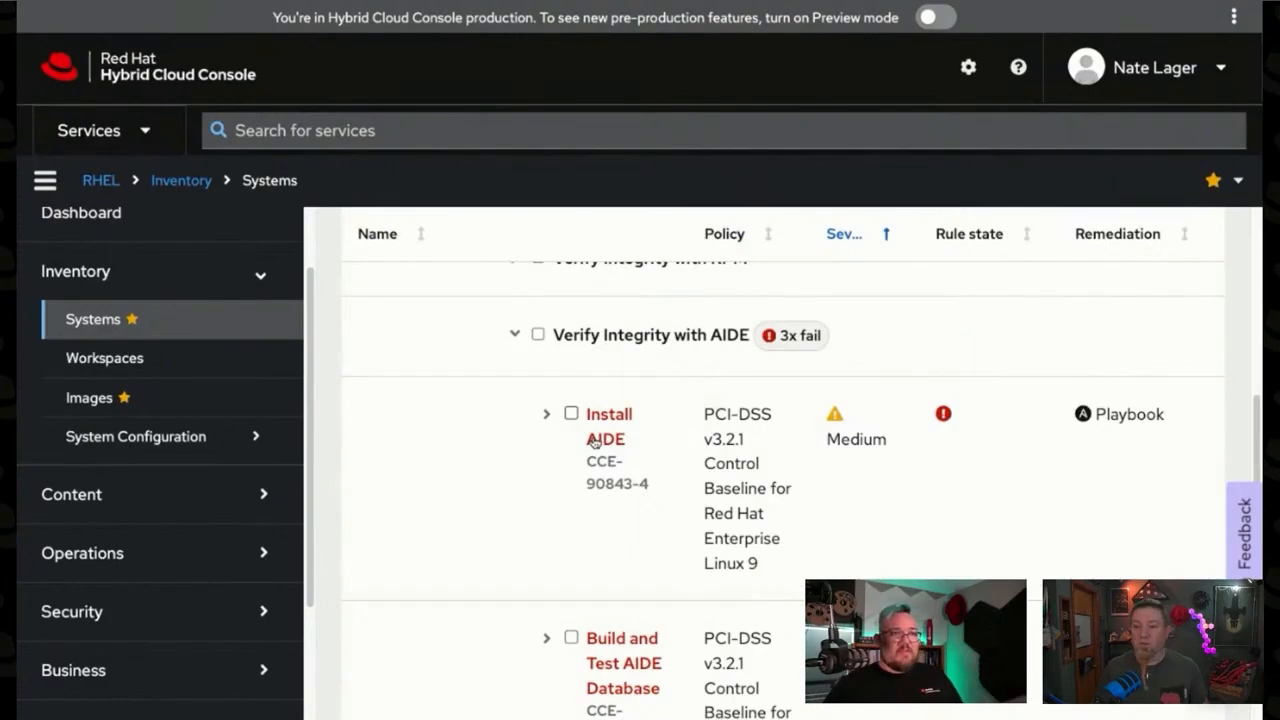
{"action": "left_click", "coordinate": [571, 413]}
{"action": "left_click", "coordinate": [571, 634]}
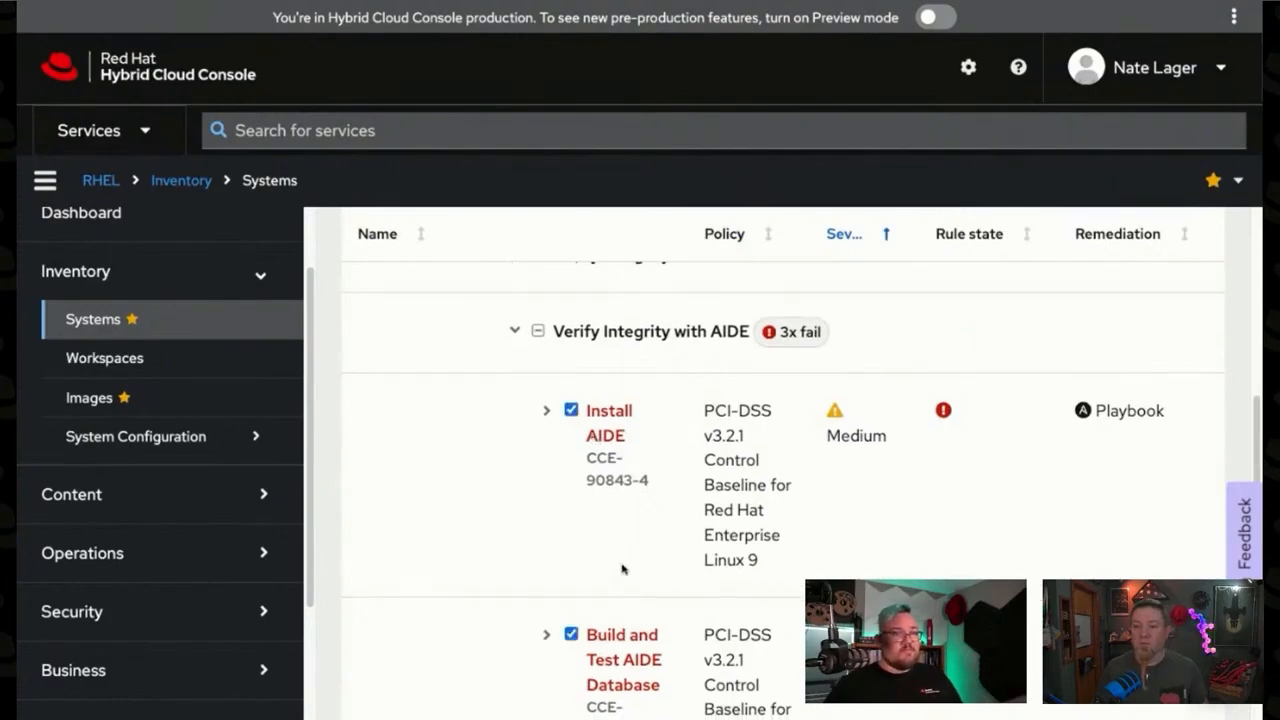
{"action": "scroll", "coordinate": [822, 430], "scroll_direction": "down", "scroll_amount": 2}
{"action": "scroll", "coordinate": [673, 502], "scroll_direction": "down", "scroll_amount": 2}
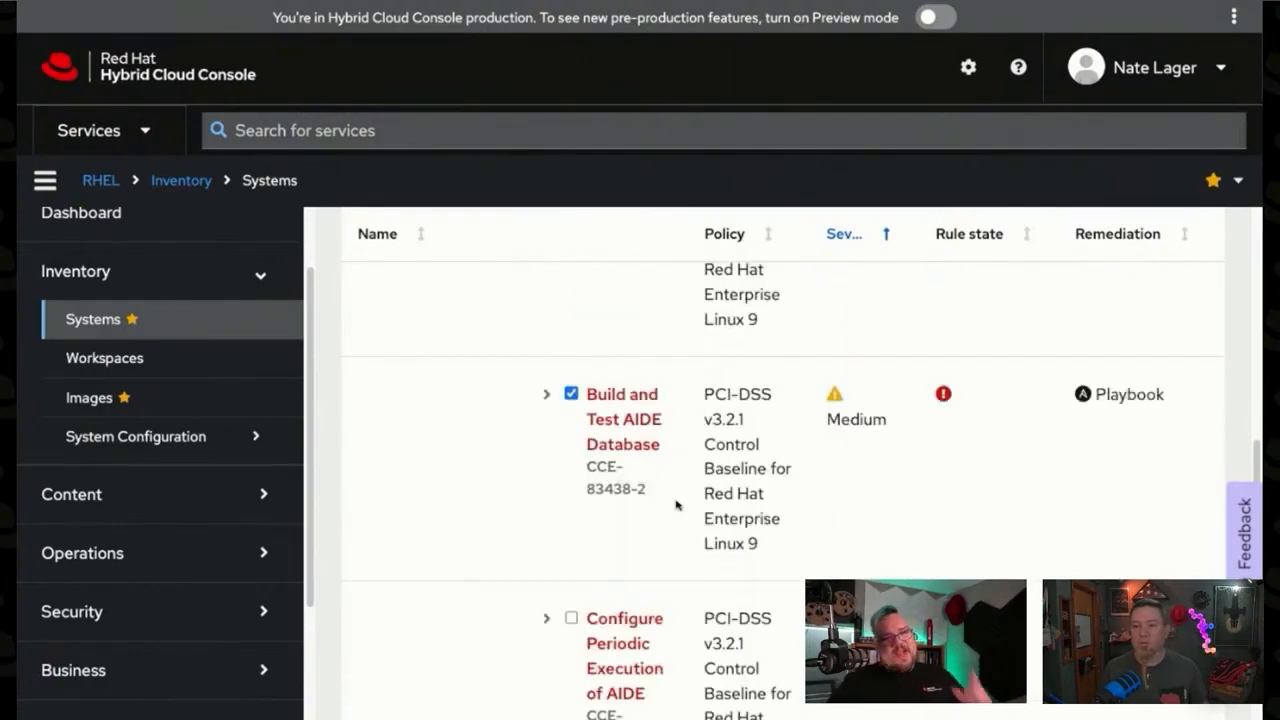
{"action": "scroll", "coordinate": [677, 505], "scroll_direction": "up", "scroll_amount": 10}
{"action": "scroll", "coordinate": [677, 503], "scroll_direction": "down", "scroll_amount": 4}
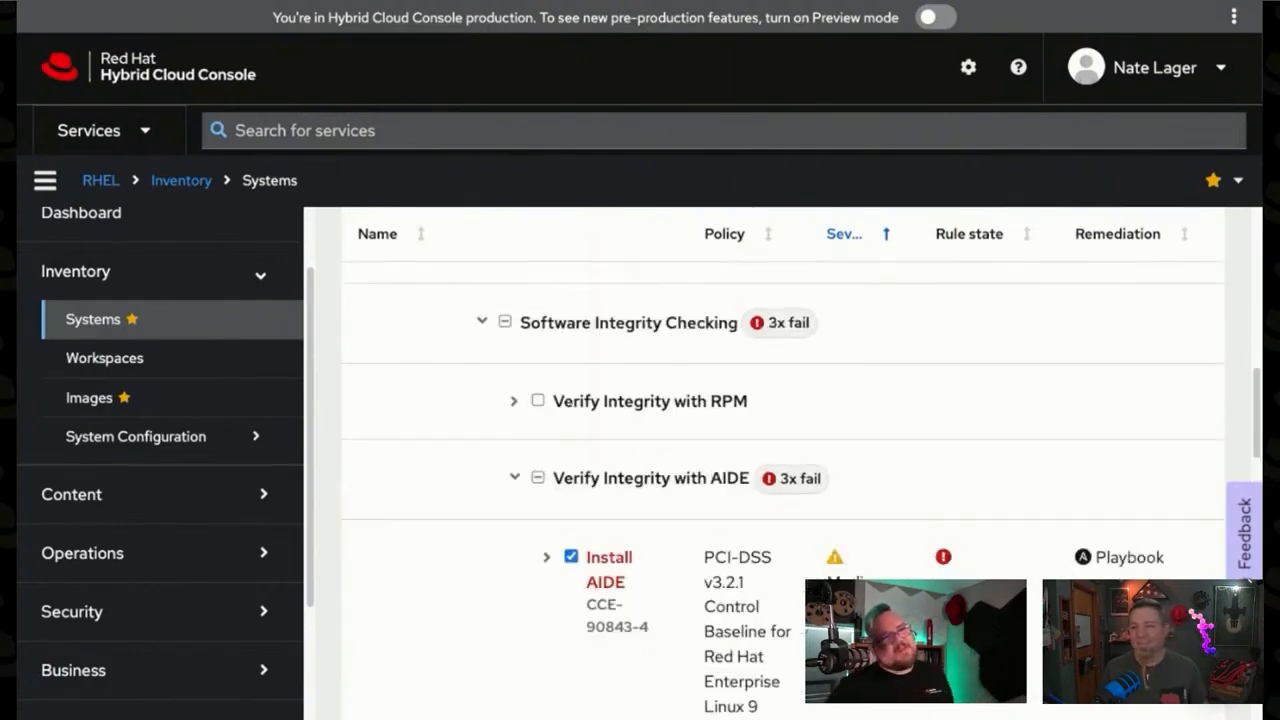
{"action": "scroll", "coordinate": [1075, 564], "scroll_direction": "down", "scroll_amount": 8}
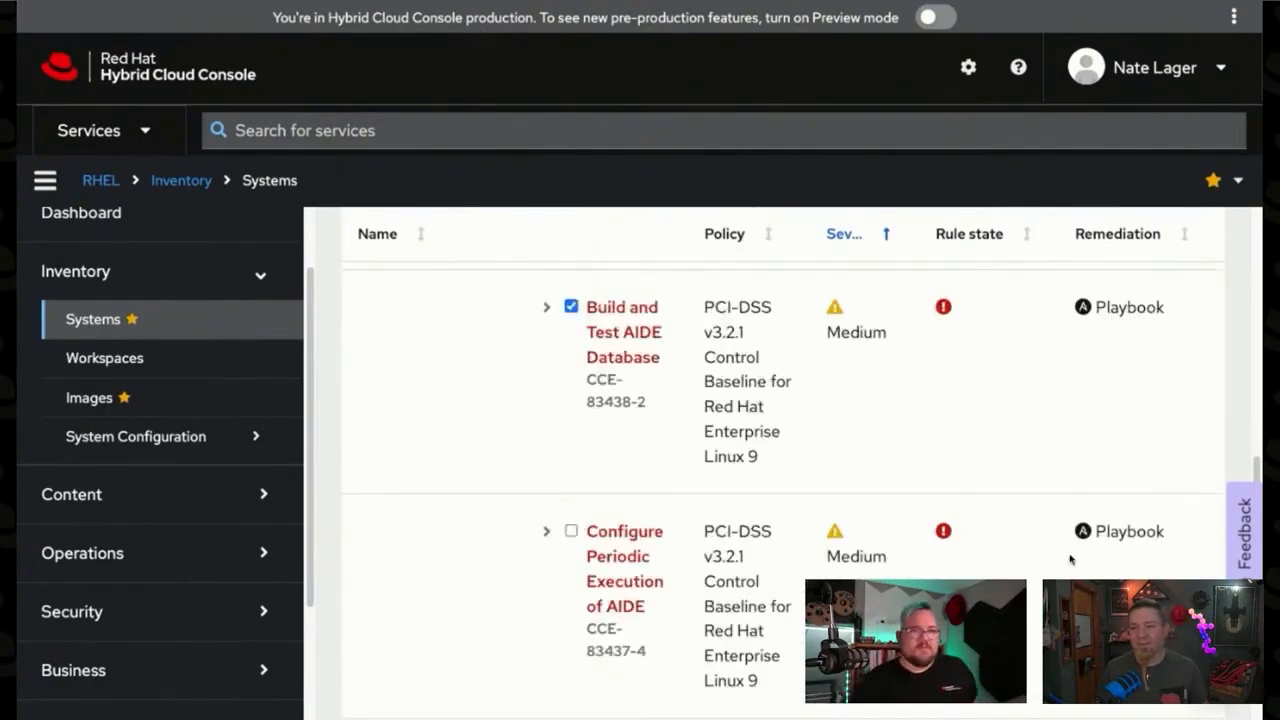
{"action": "scroll", "coordinate": [1069, 560], "scroll_direction": "up", "scroll_amount": 15}
{"action": "scroll", "coordinate": [645, 506], "scroll_direction": "down", "scroll_amount": 4}
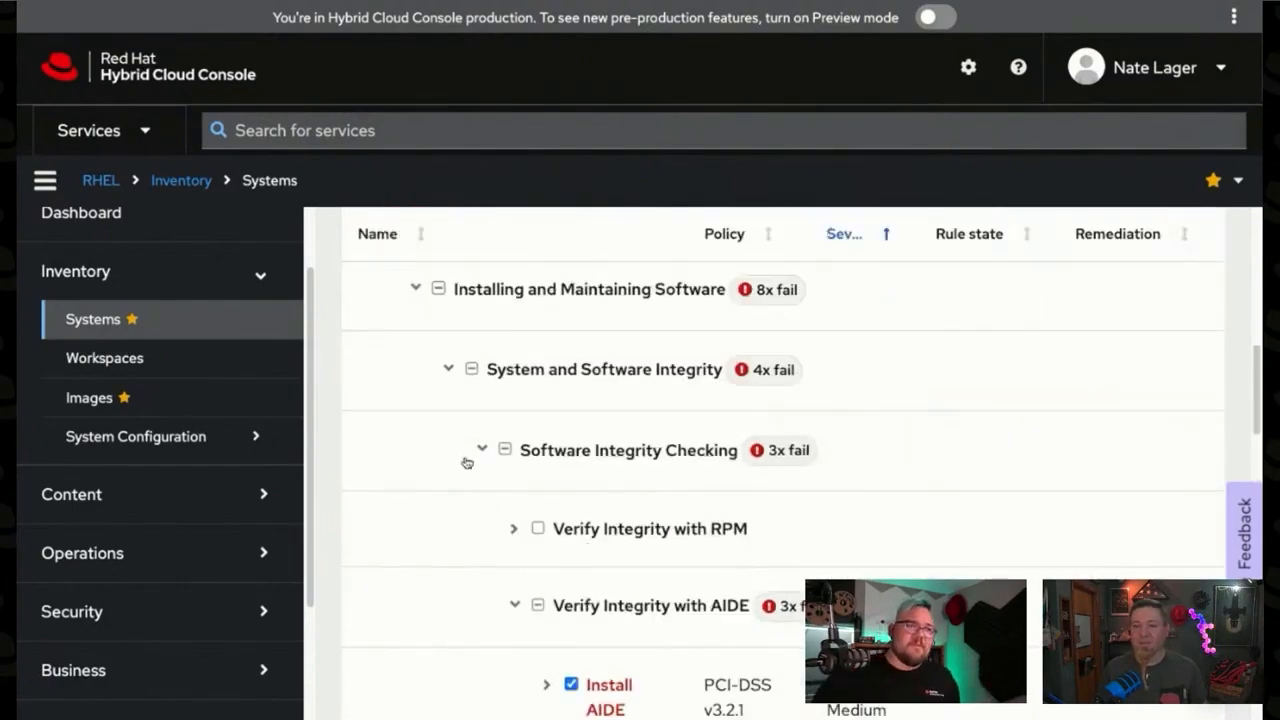
Step: Collapse the System Settings rule group and select the entire group for remediation
{"action": "scroll", "coordinate": [471, 457], "scroll_direction": "up", "scroll_amount": 4}
{"action": "left_click", "coordinate": [407, 548]}
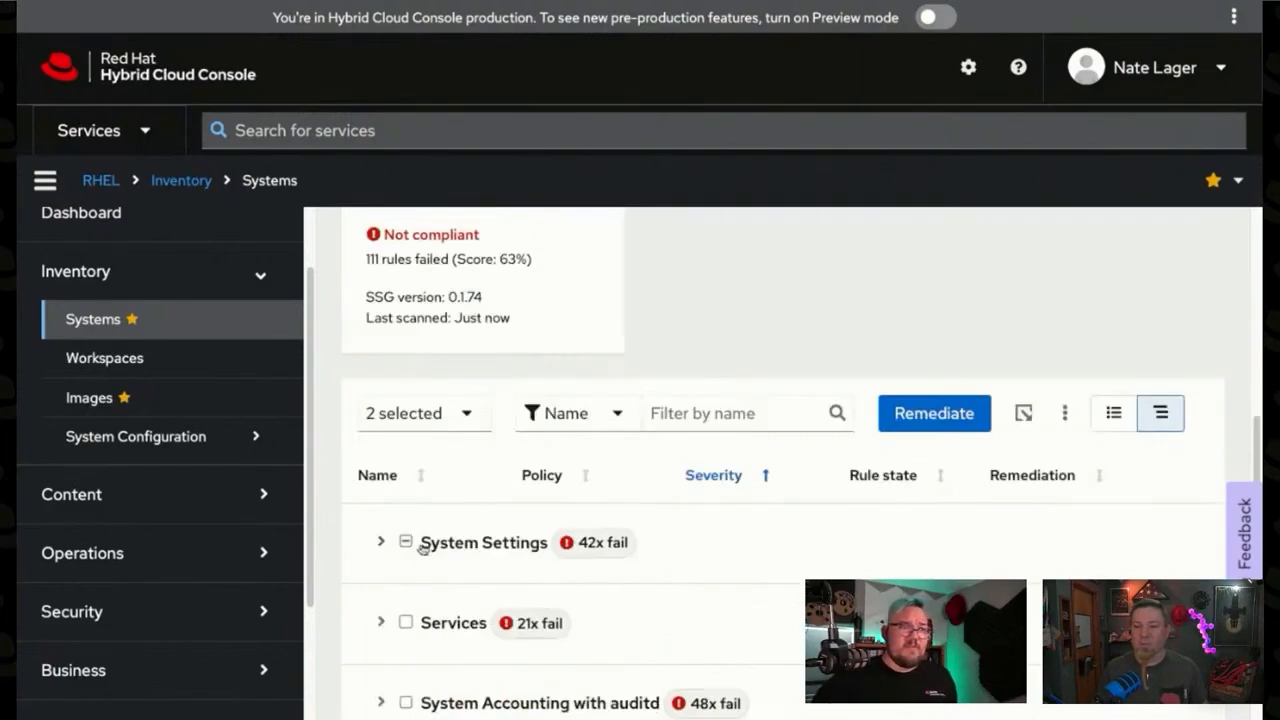
{"action": "left_click", "coordinate": [410, 545]}
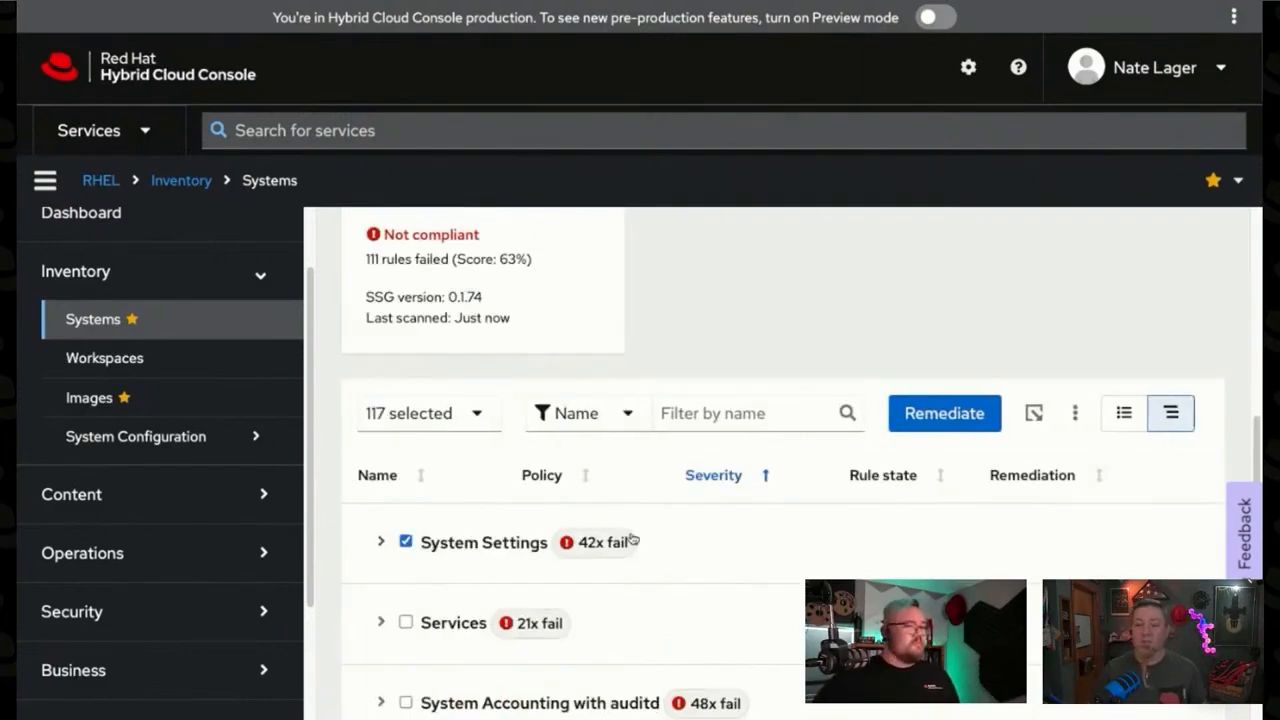
Step: Open Ansible remediation for the selected rules, look over its playbook options, and close it without creating a playbook
{"action": "scroll", "coordinate": [633, 540], "scroll_direction": "down", "scroll_amount": 1}
{"action": "left_click", "coordinate": [970, 428]}
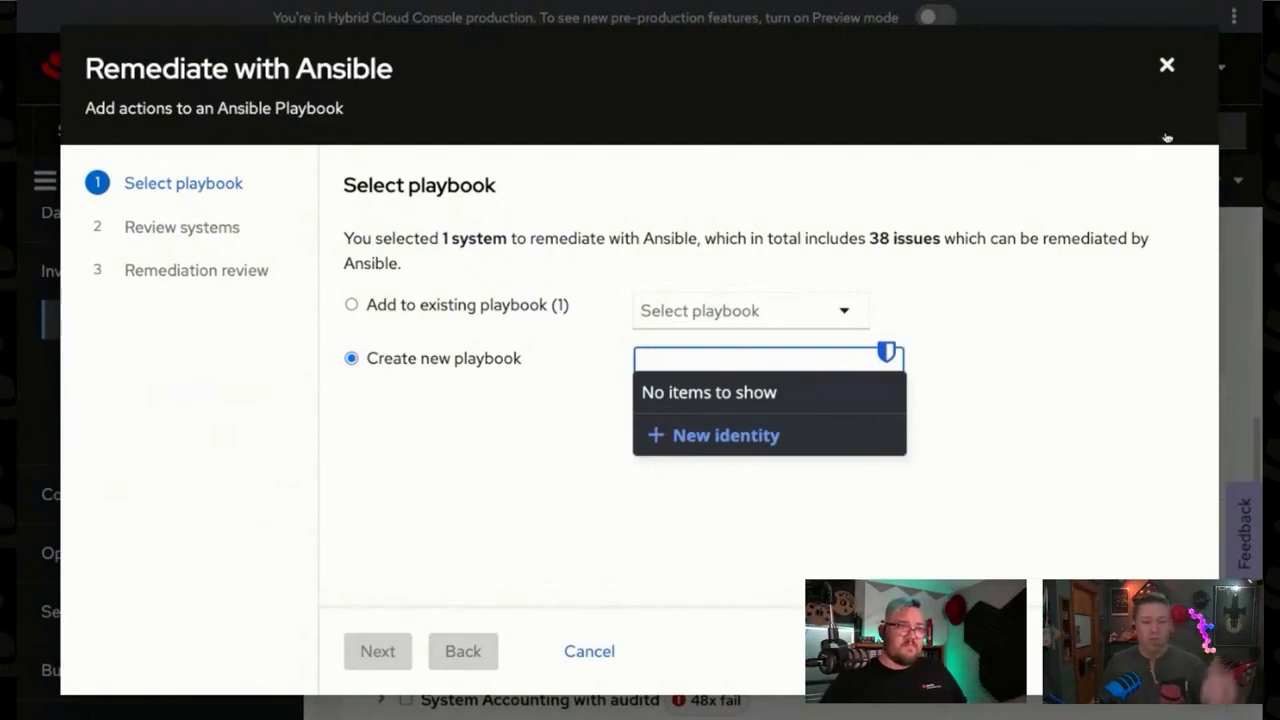
{"action": "key", "text": "Escape"}
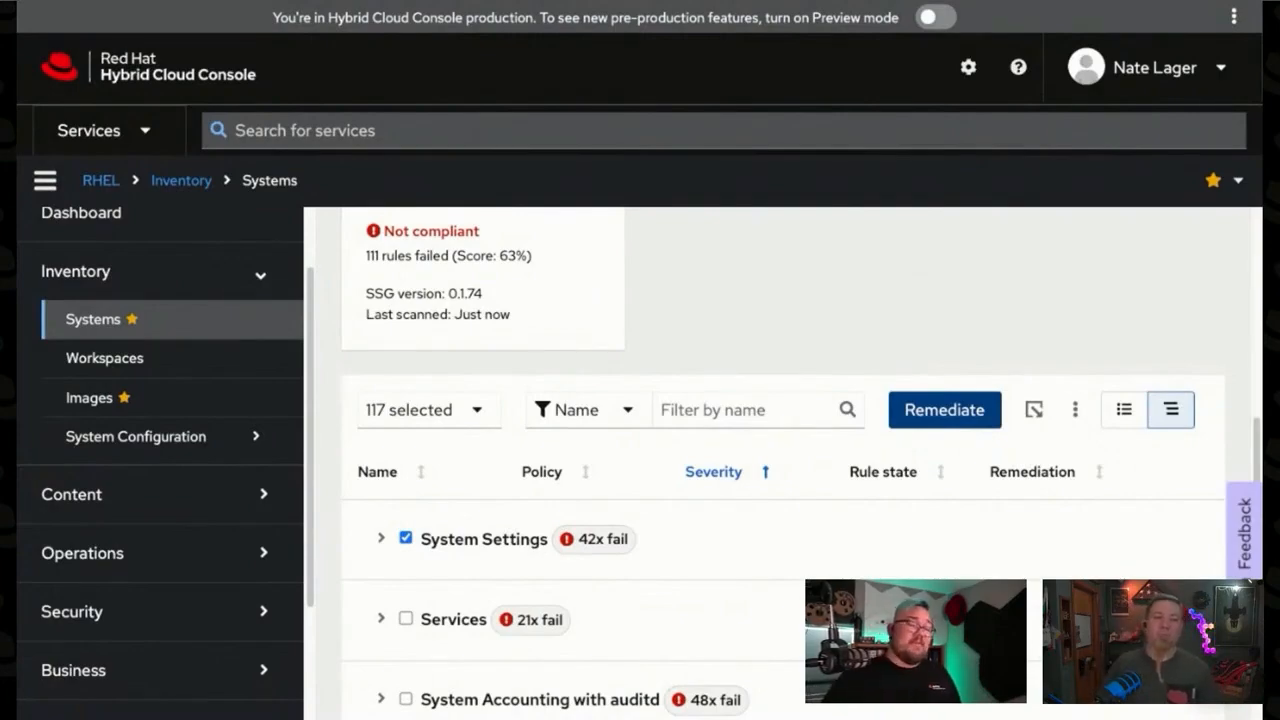
Step: Go to the SCAP Policies page of the Security Compliance service
{"action": "scroll", "coordinate": [786, 381], "scroll_direction": "down", "scroll_amount": 1}
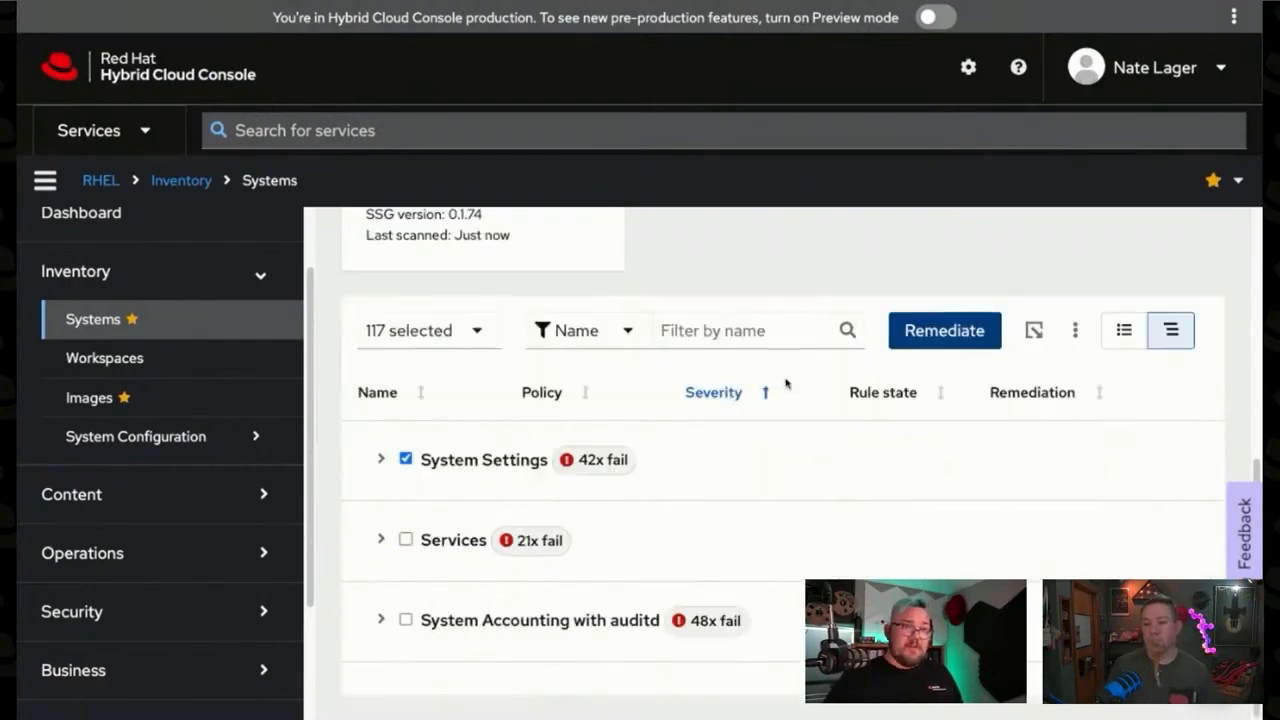
{"action": "scroll", "coordinate": [214, 515], "scroll_direction": "down", "scroll_amount": 2}
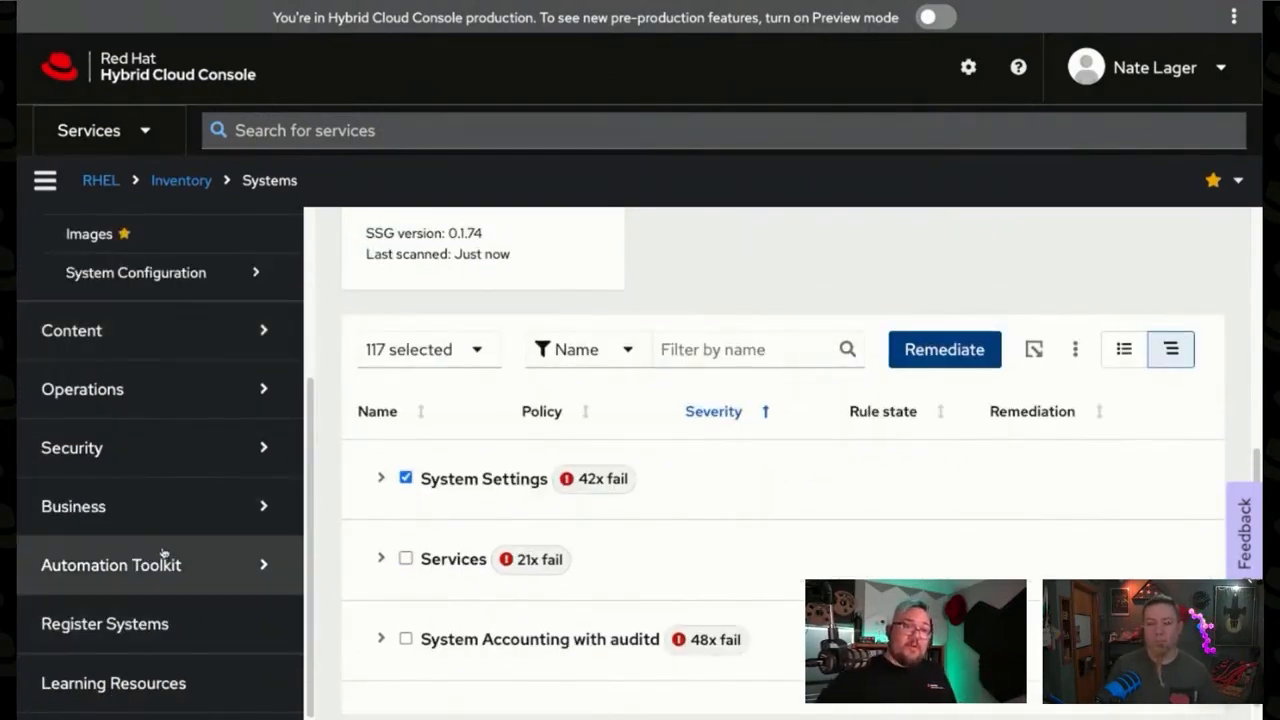
{"action": "left_click", "coordinate": [131, 468]}
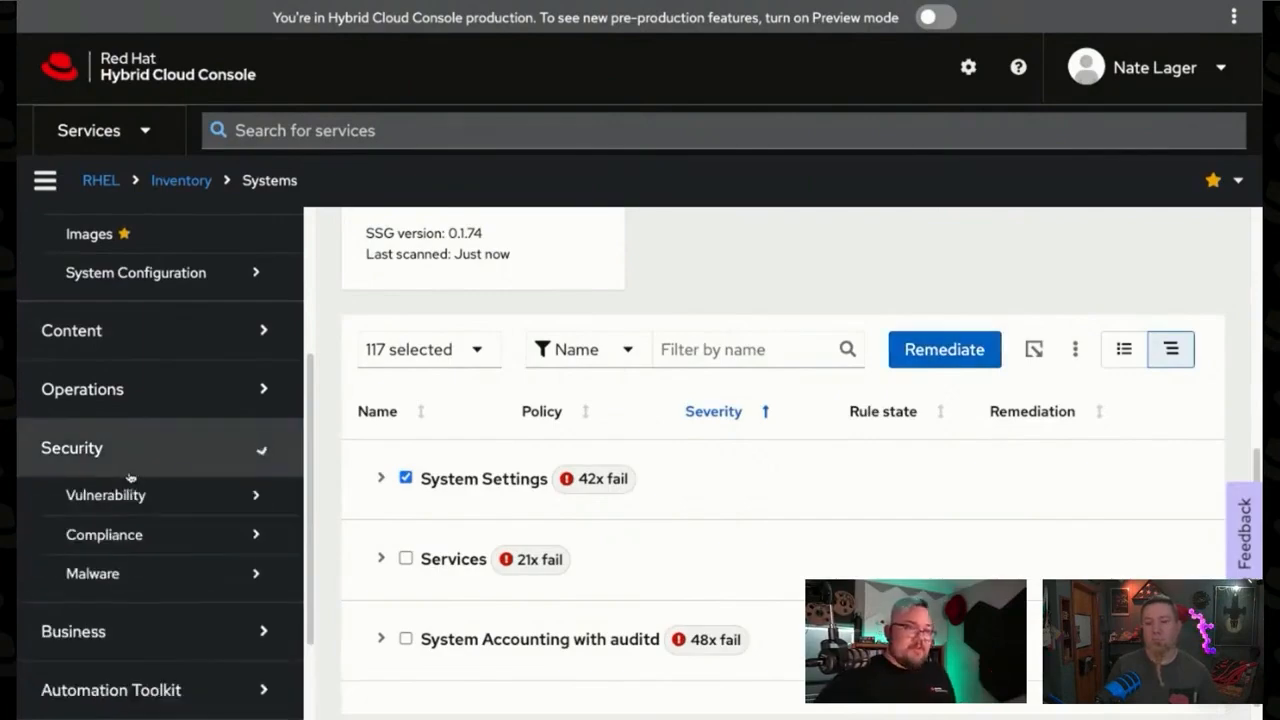
{"action": "left_click", "coordinate": [128, 534]}
{"action": "left_click", "coordinate": [121, 607]}
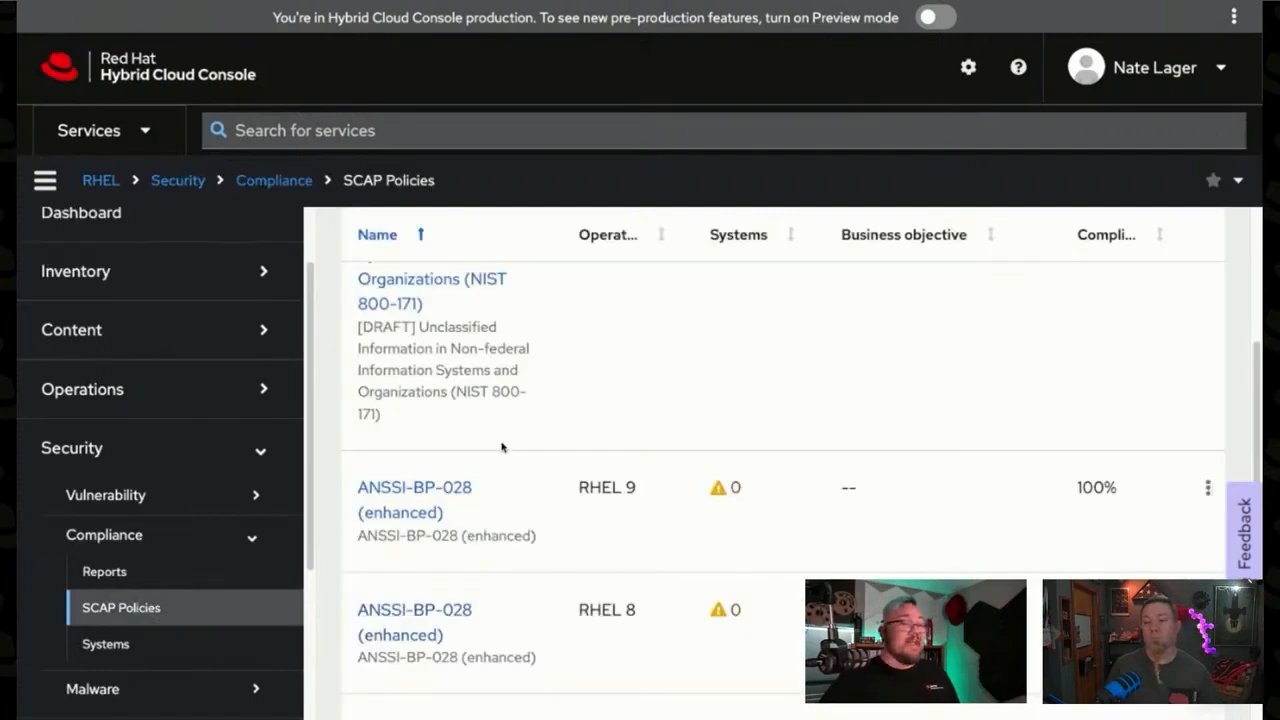
Step: Filter the SCAP policies by the name pci
{"action": "scroll", "coordinate": [502, 447], "scroll_direction": "up", "scroll_amount": 2}
{"action": "scroll", "coordinate": [595, 419], "scroll_direction": "down", "scroll_amount": 5}
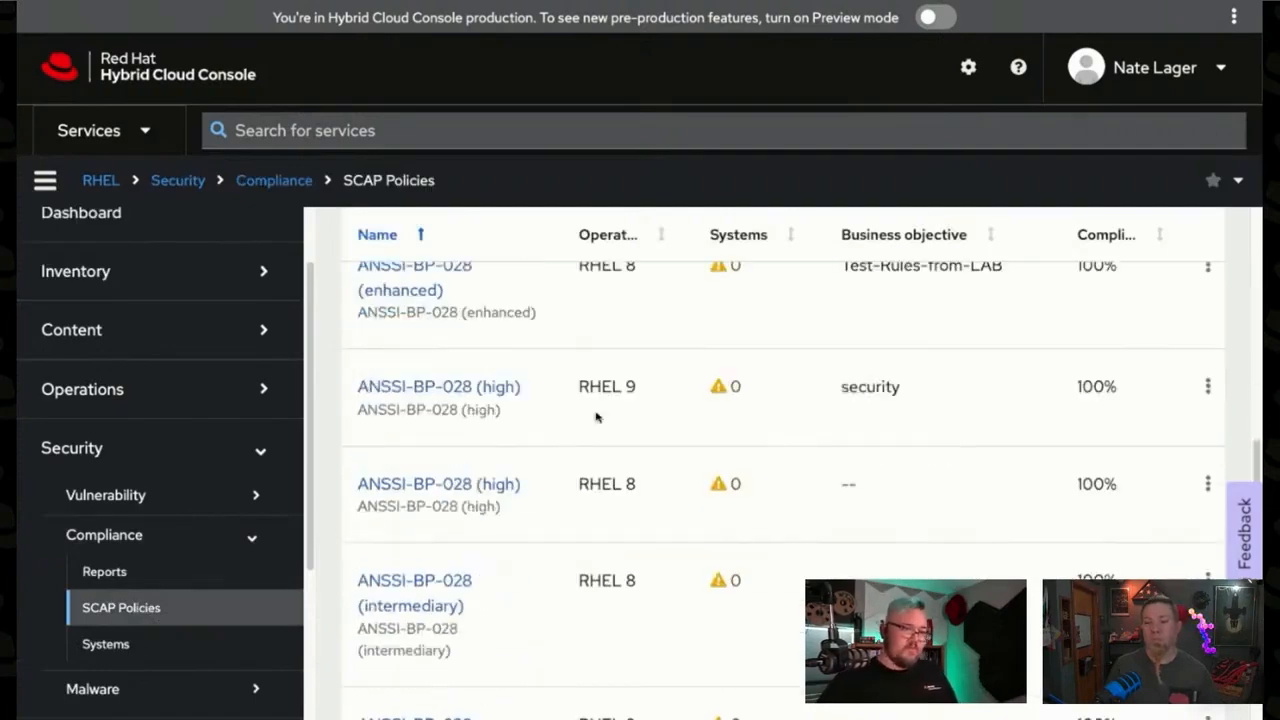
{"action": "scroll", "coordinate": [595, 417], "scroll_direction": "up", "scroll_amount": 10}
{"action": "left_click", "coordinate": [466, 357]}
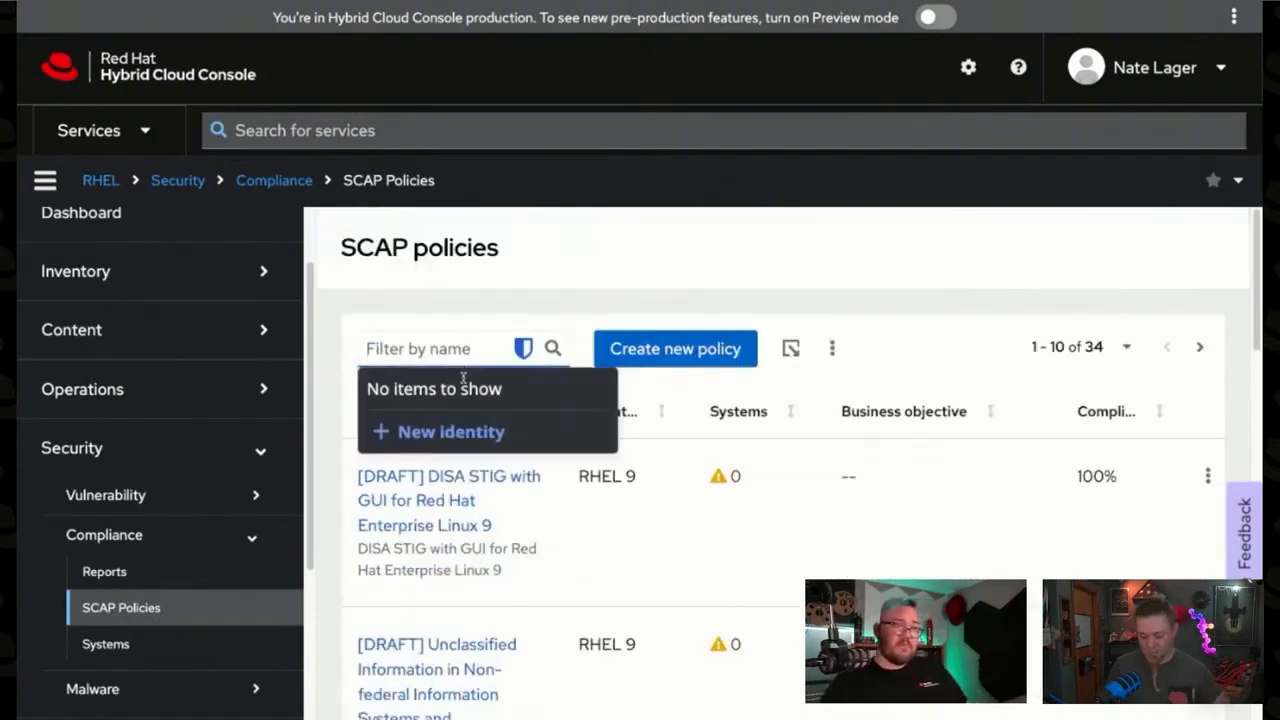
{"action": "type", "text": "pci"}
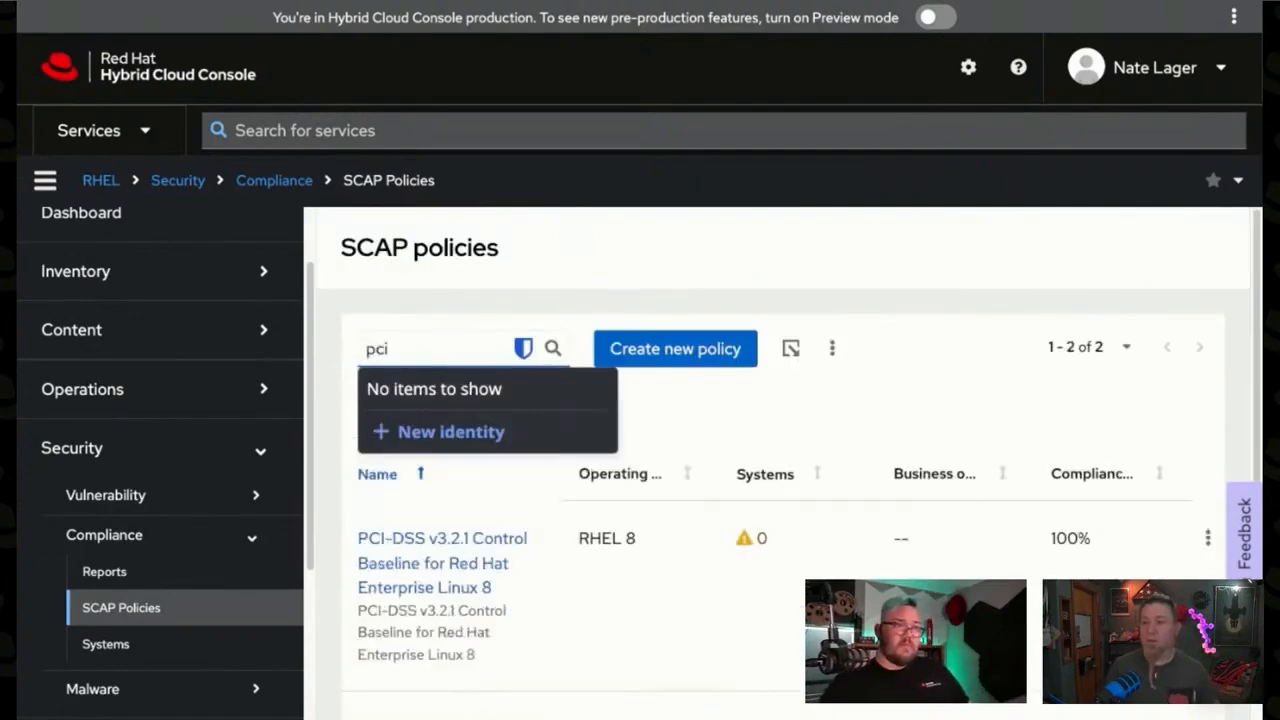
{"action": "key", "text": "Escape"}
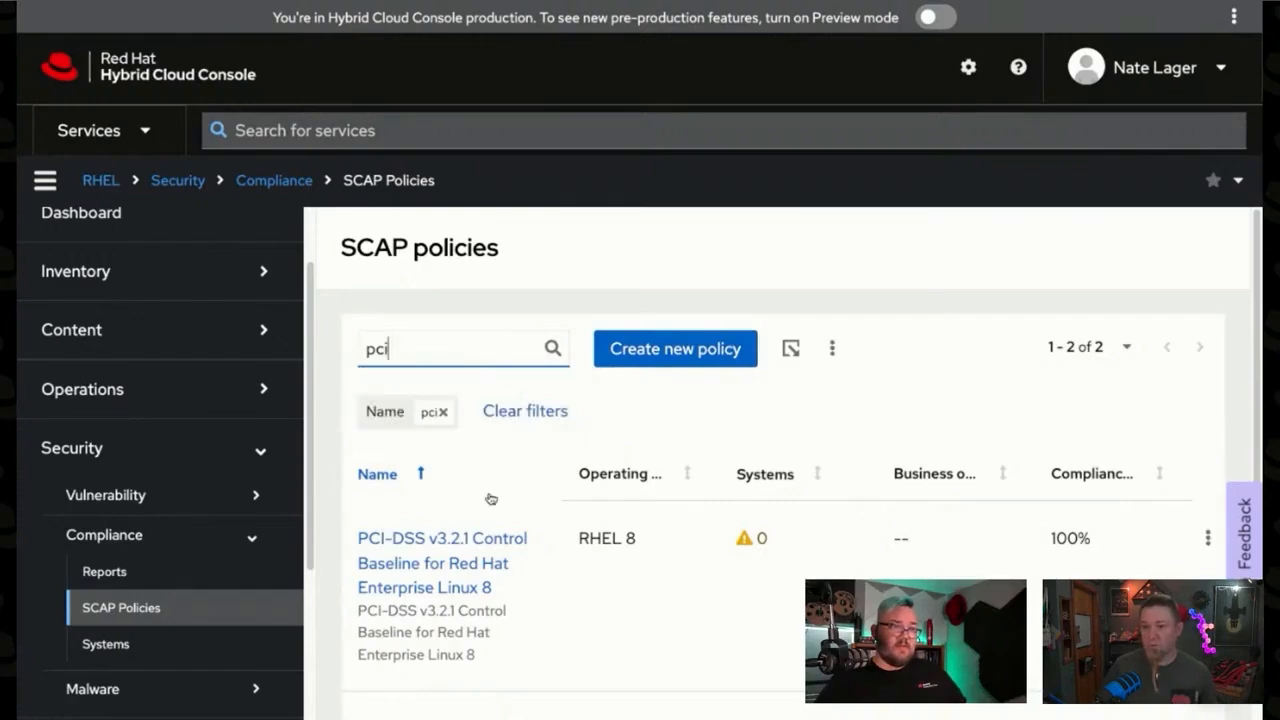
Step: Open the PCI-DSS v3.2.1 Control Baseline for Red Hat Enterprise Linux 9 policy and show its rules
{"action": "scroll", "coordinate": [490, 498], "scroll_direction": "down", "scroll_amount": 2}
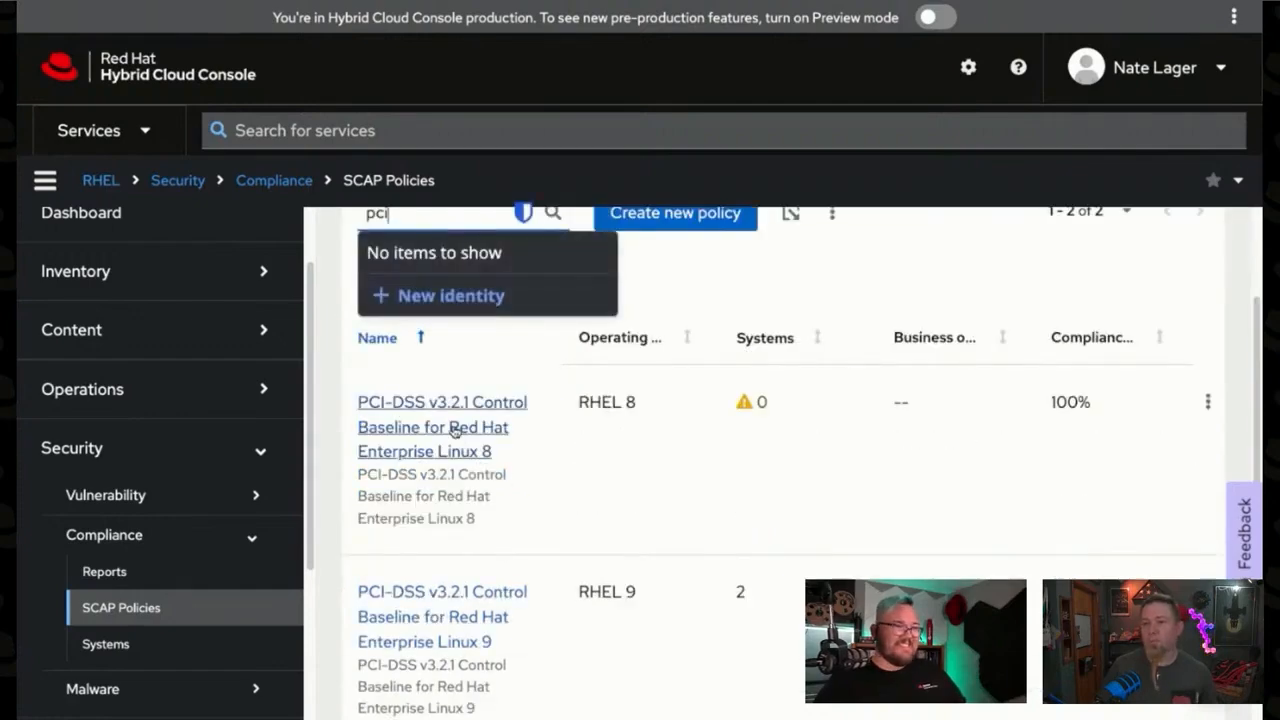
{"action": "scroll", "coordinate": [470, 440], "scroll_direction": "down", "scroll_amount": 1}
{"action": "scroll", "coordinate": [483, 446], "scroll_direction": "up", "scroll_amount": 2}
{"action": "left_click", "coordinate": [424, 604]}
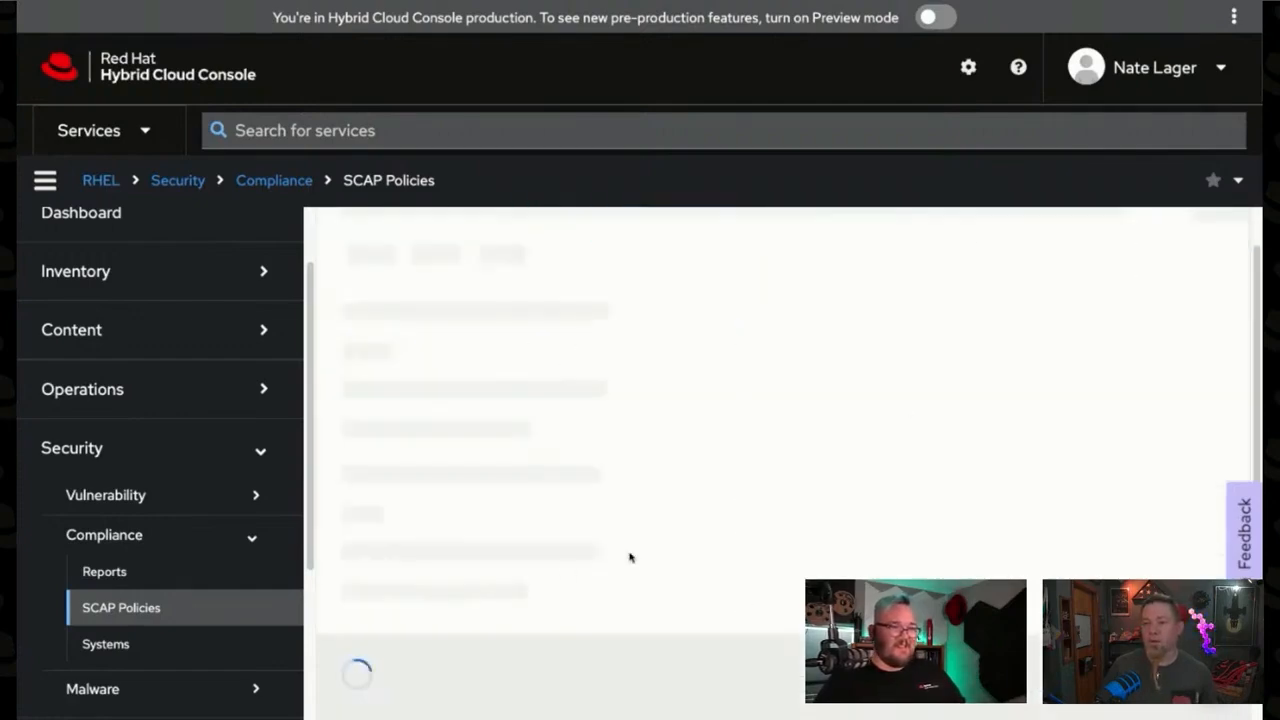
{"action": "scroll", "coordinate": [692, 430], "scroll_direction": "down", "scroll_amount": 1}
{"action": "scroll", "coordinate": [690, 430], "scroll_direction": "up", "scroll_amount": 1}
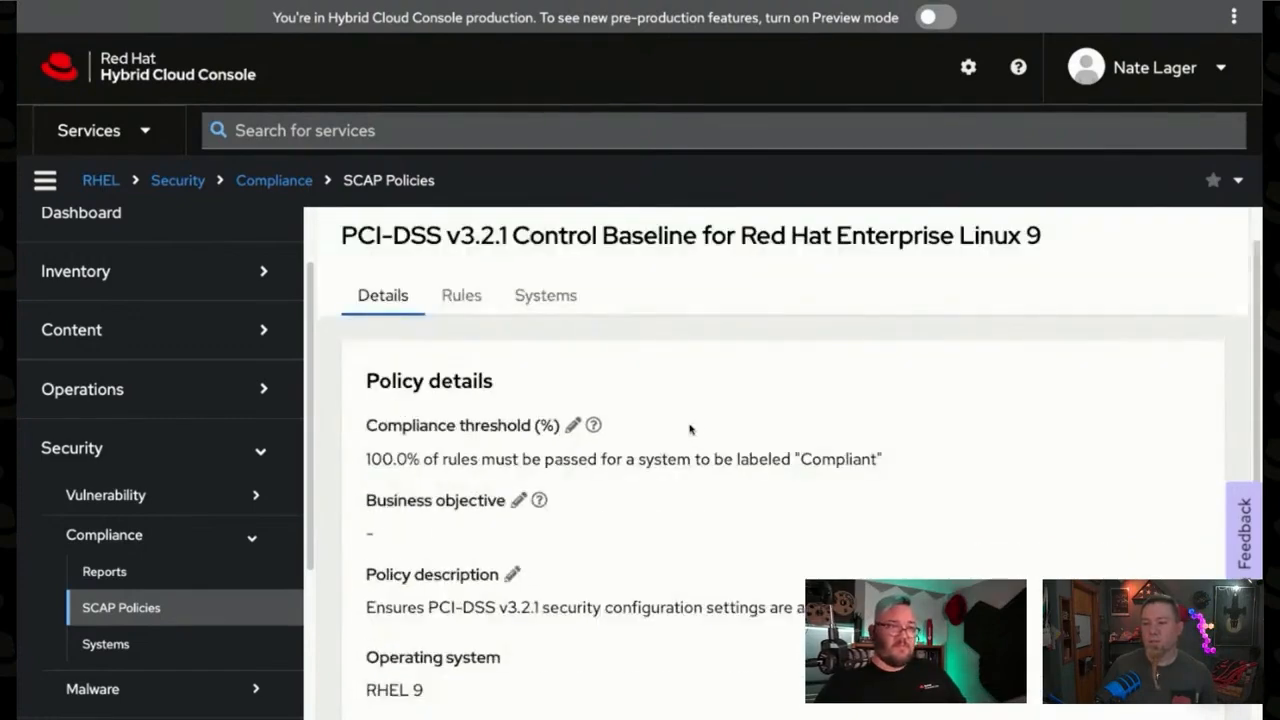
{"action": "left_click", "coordinate": [462, 298]}
{"action": "scroll", "coordinate": [421, 481], "scroll_direction": "down", "scroll_amount": 2}
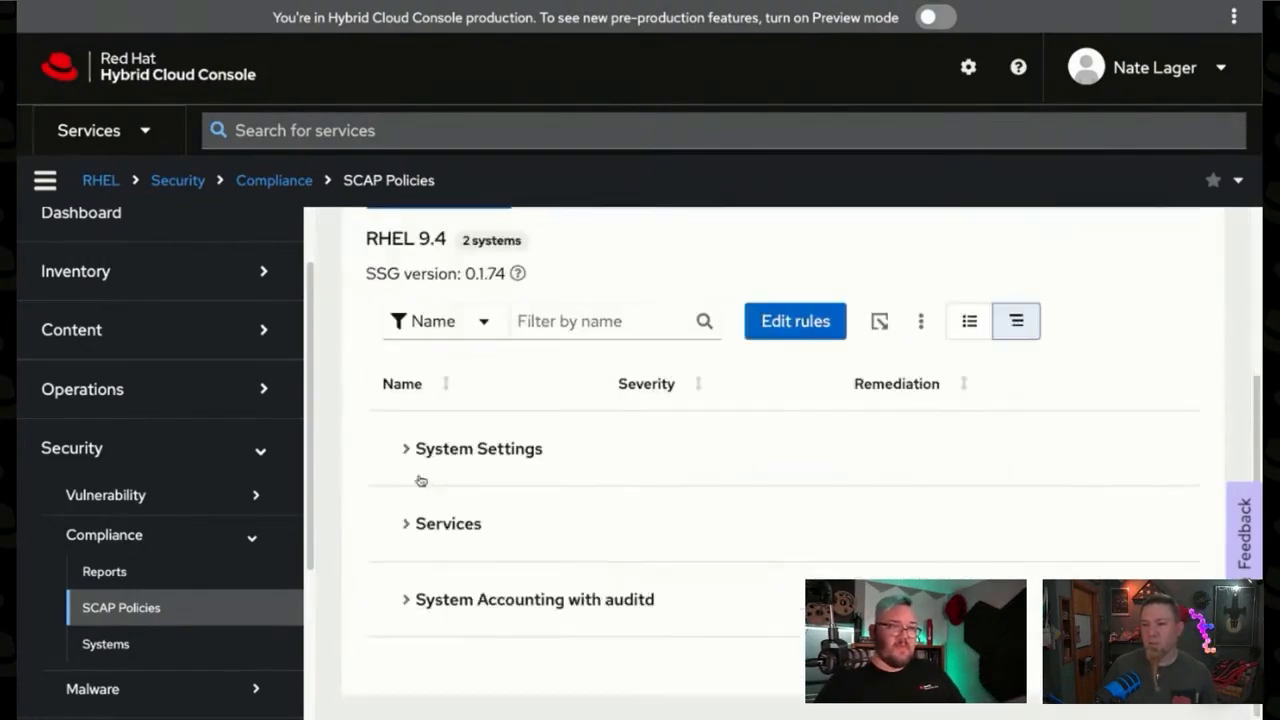
Step: Expand System Settings and Installing and Maintaining Software down to the Sudo rules
{"action": "left_click", "coordinate": [421, 481]}
{"action": "scroll", "coordinate": [457, 497], "scroll_direction": "down", "scroll_amount": 1}
{"action": "left_click", "coordinate": [457, 493]}
{"action": "scroll", "coordinate": [523, 523], "scroll_direction": "down", "scroll_amount": 1}
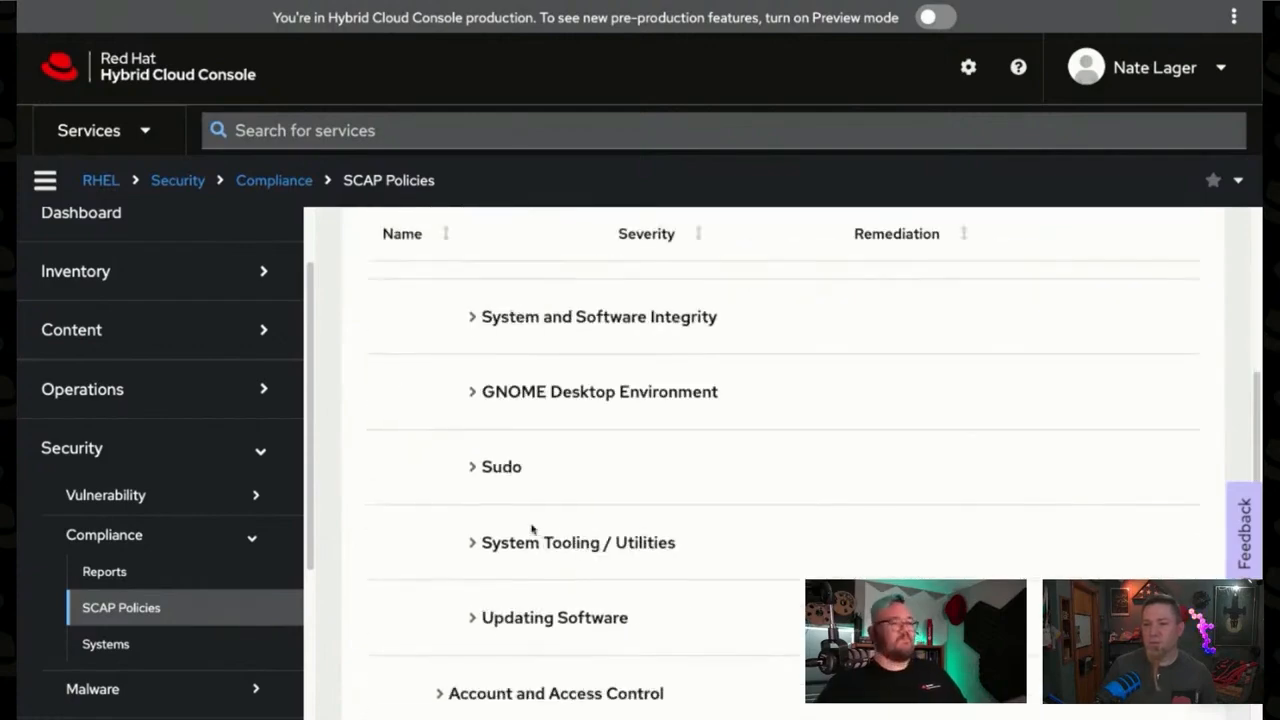
{"action": "left_click", "coordinate": [497, 485]}
{"action": "scroll", "coordinate": [579, 511], "scroll_direction": "down", "scroll_amount": 1}
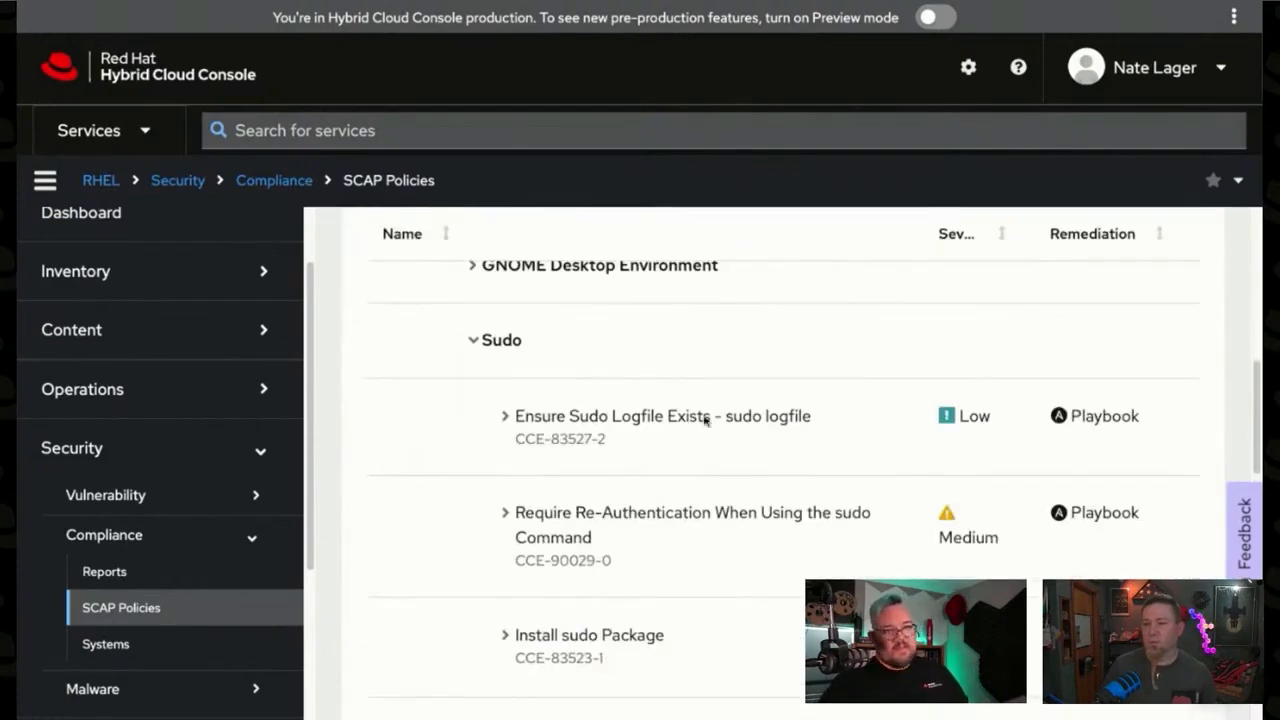
Step: Expand the Ensure Sudo Logfile Exists rule and review its references, rationale and the value it depends on
{"action": "left_click", "coordinate": [566, 446]}
{"action": "scroll", "coordinate": [646, 462], "scroll_direction": "down", "scroll_amount": 4}
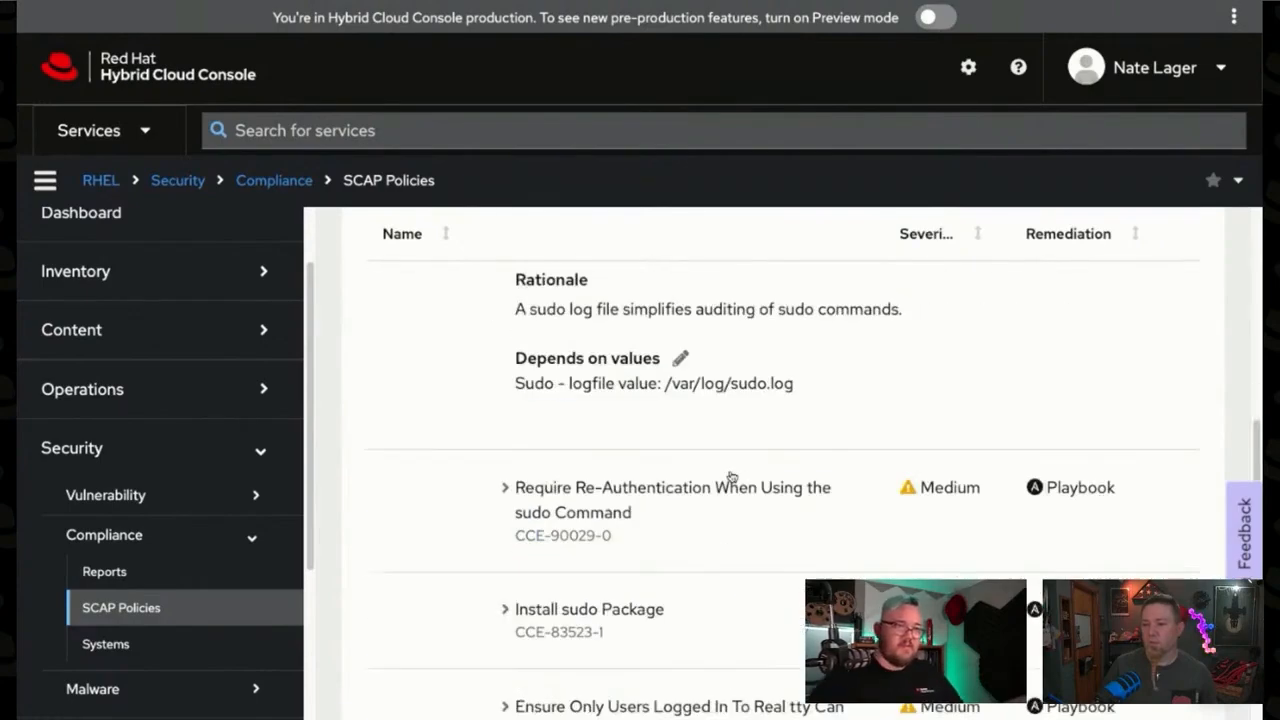
{"action": "scroll", "coordinate": [731, 477], "scroll_direction": "up", "scroll_amount": 3}
{"action": "scroll", "coordinate": [731, 480], "scroll_direction": "down", "scroll_amount": 2}
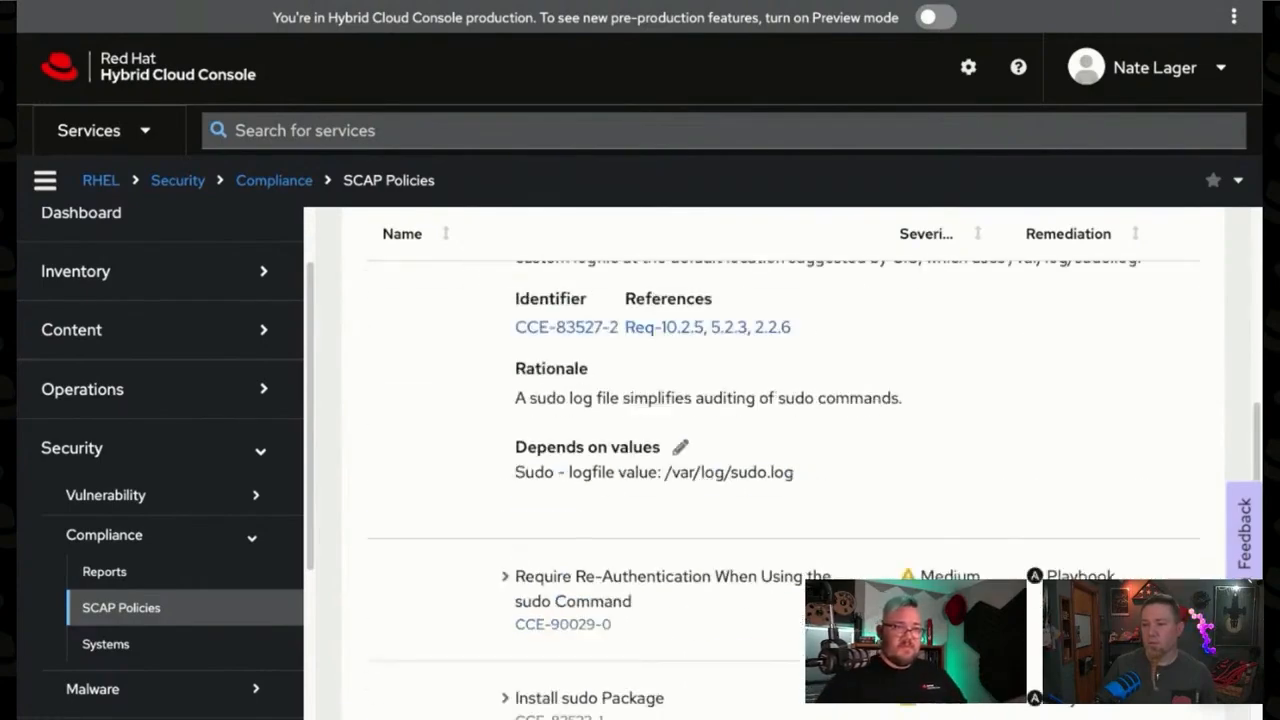
{"action": "scroll", "coordinate": [780, 460], "scroll_direction": "up", "scroll_amount": 10}
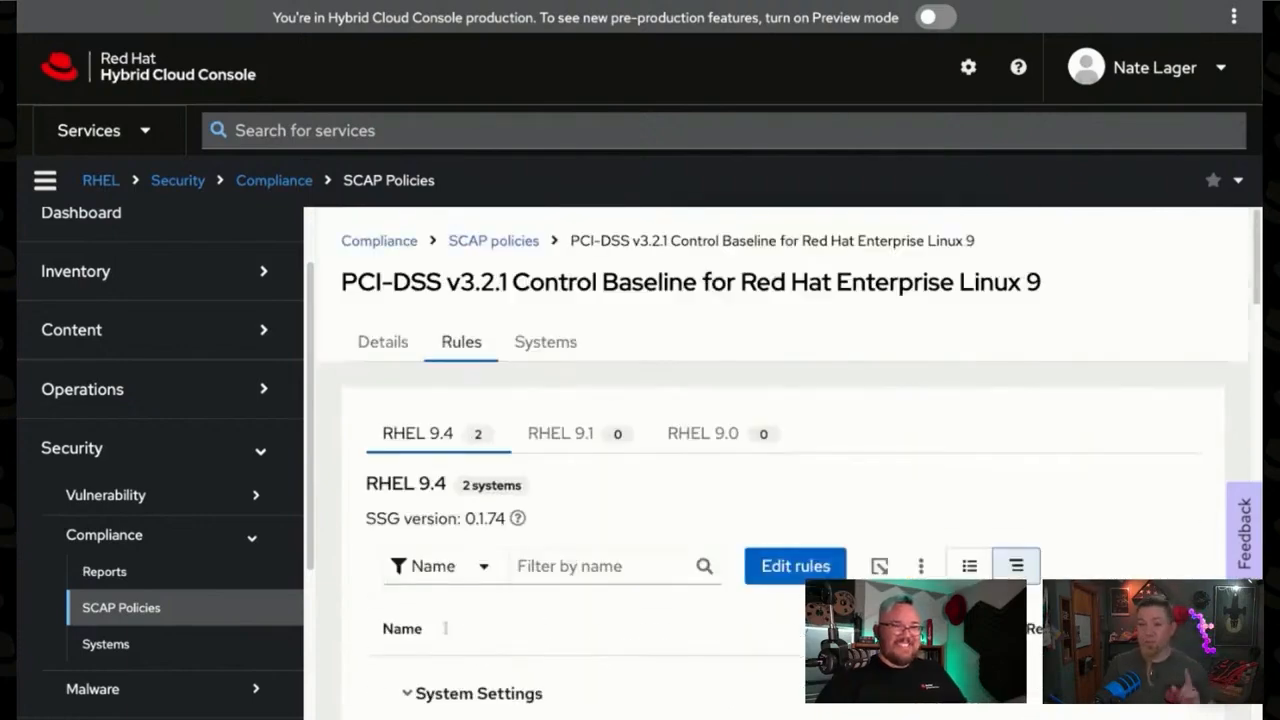